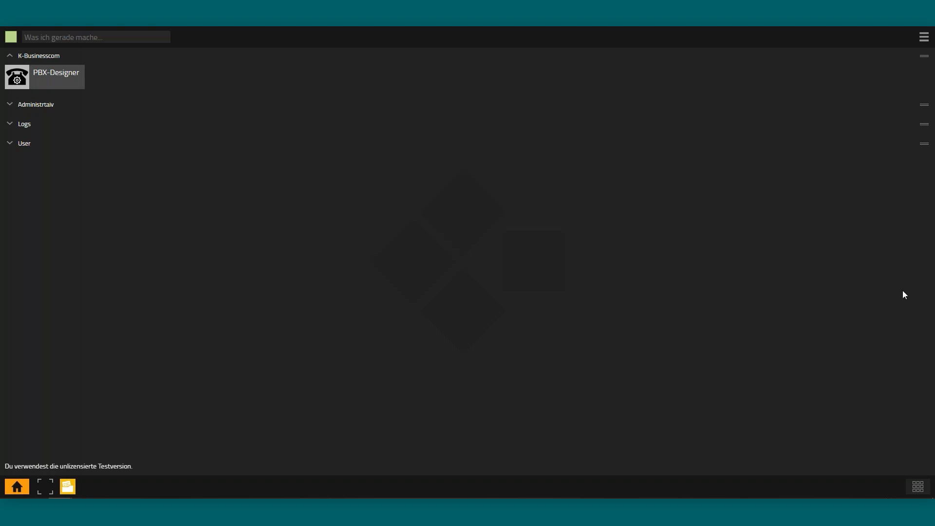
# View the licensee details on PBX-Designer's welcome page, then return to the myApps home
pyautogui.click(53, 83)
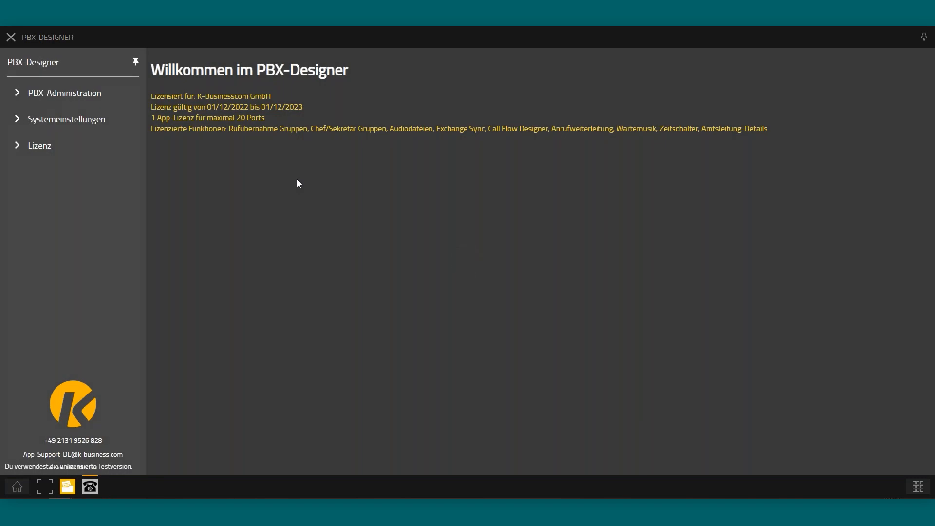
pyautogui.moveTo(280, 96); pyautogui.dragTo(196, 99)
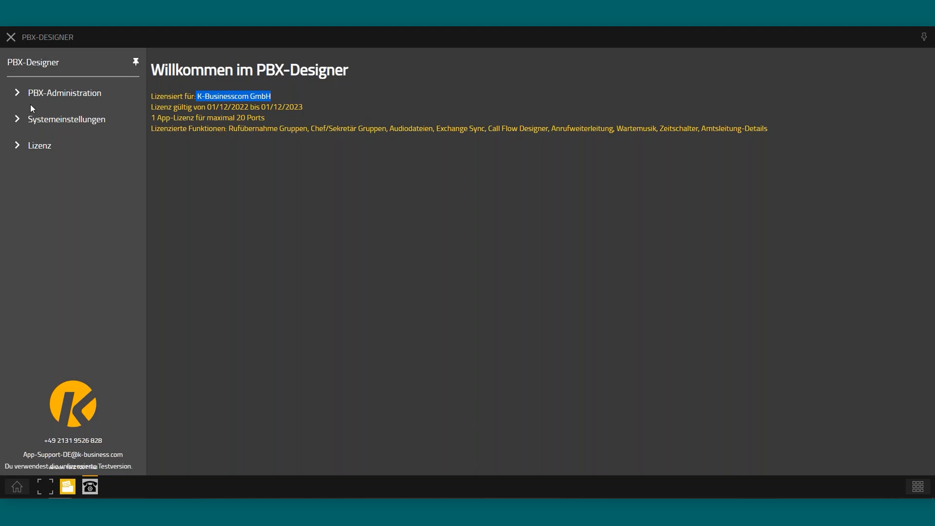
pyautogui.click(21, 489)
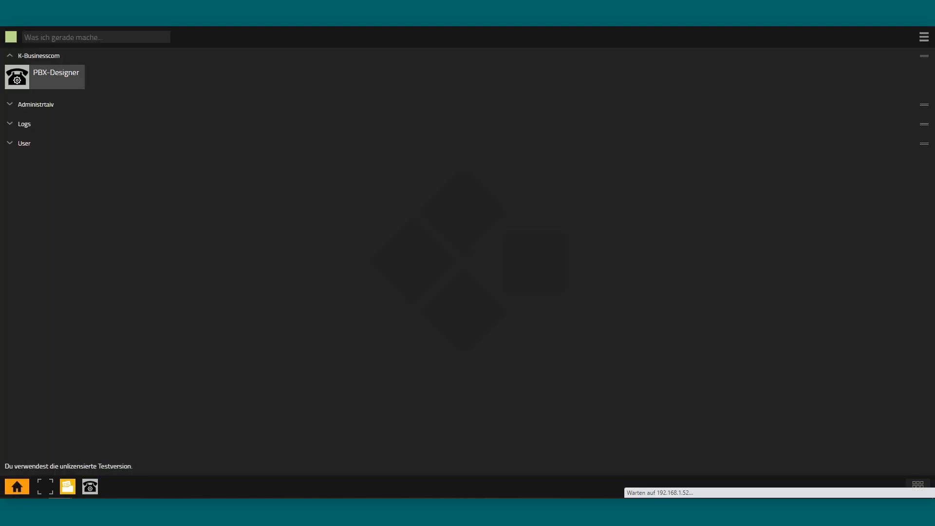
# Switch the myApps interface language from German to English and reopen PBX-Designer
pyautogui.click(923, 37)
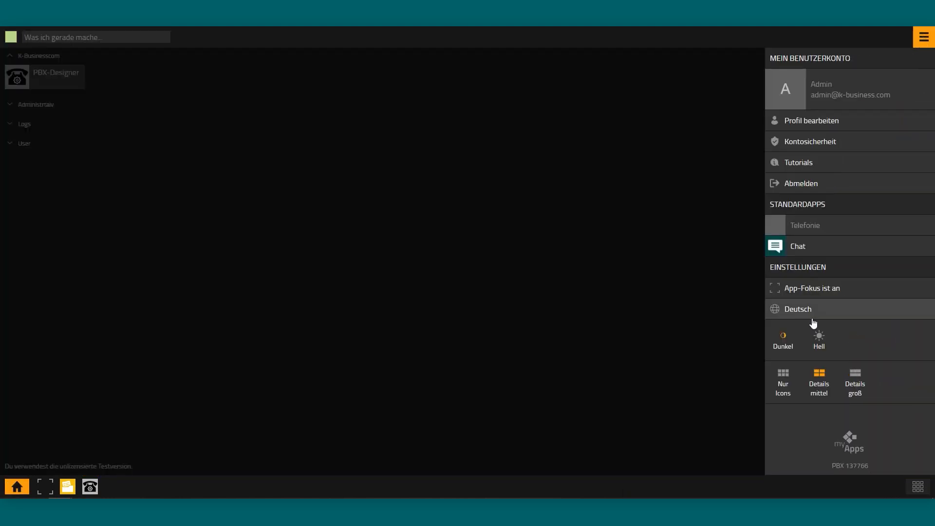
pyautogui.click(795, 310)
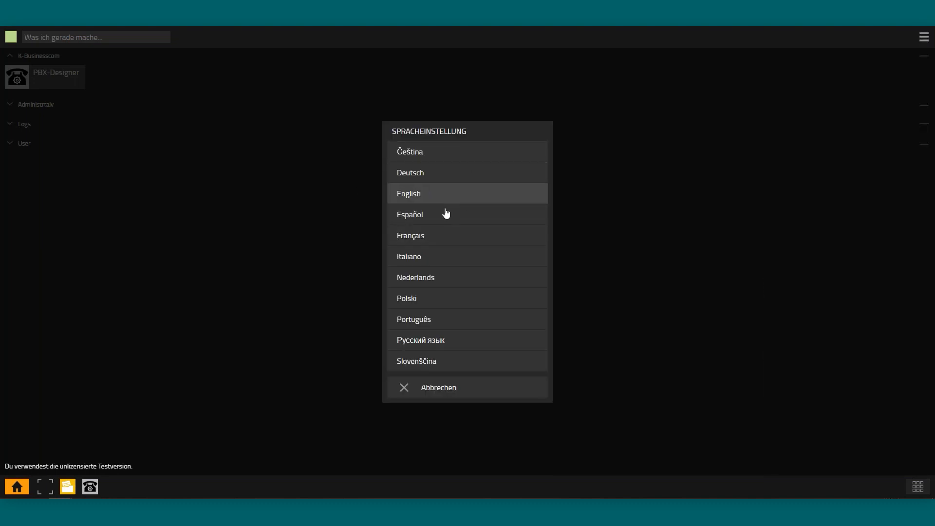
pyautogui.click(417, 194)
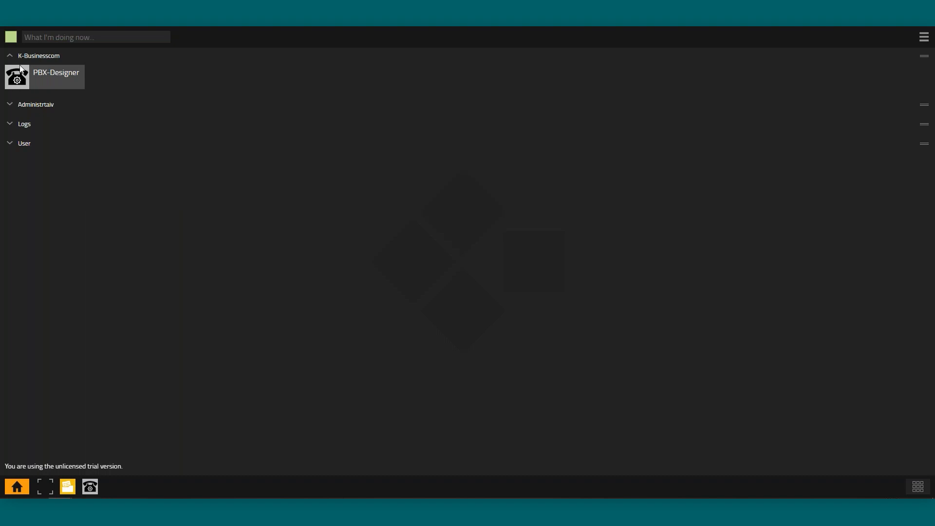
pyautogui.click(48, 82)
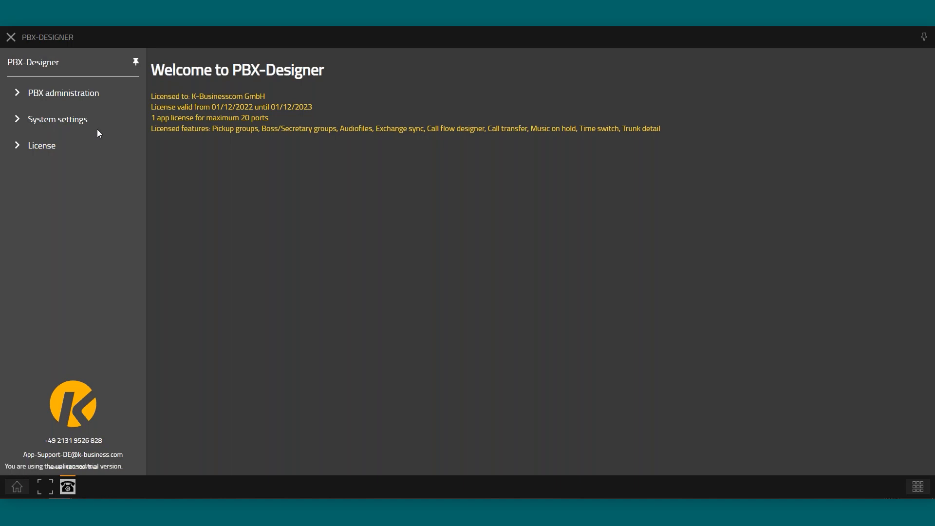
# Open Audio files and try deleting DTMF and MoH, which are refused as in use
pyautogui.click(53, 120)
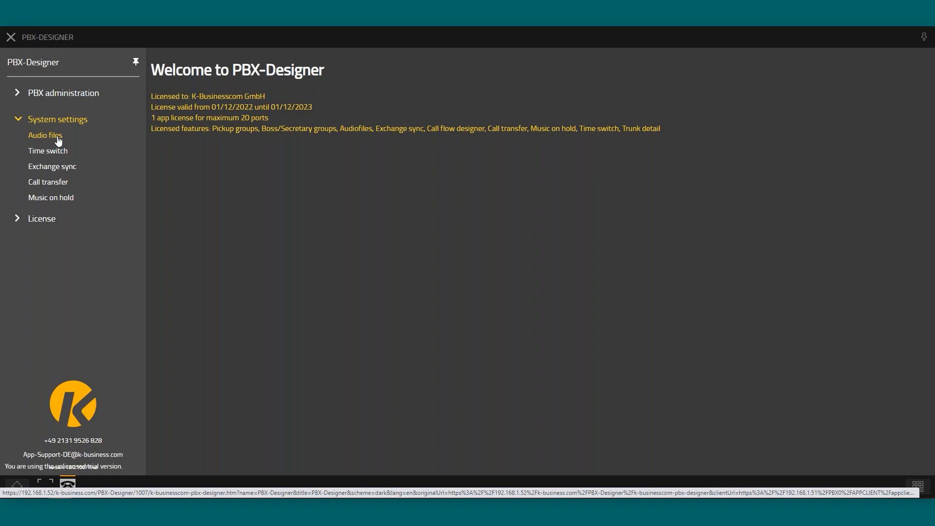
pyautogui.click(58, 141)
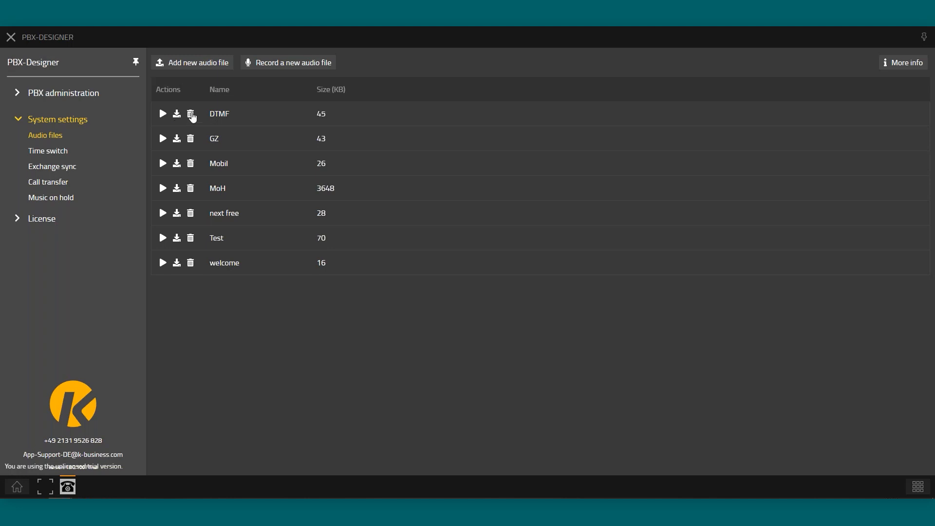
pyautogui.click(190, 114)
pyautogui.click(190, 190)
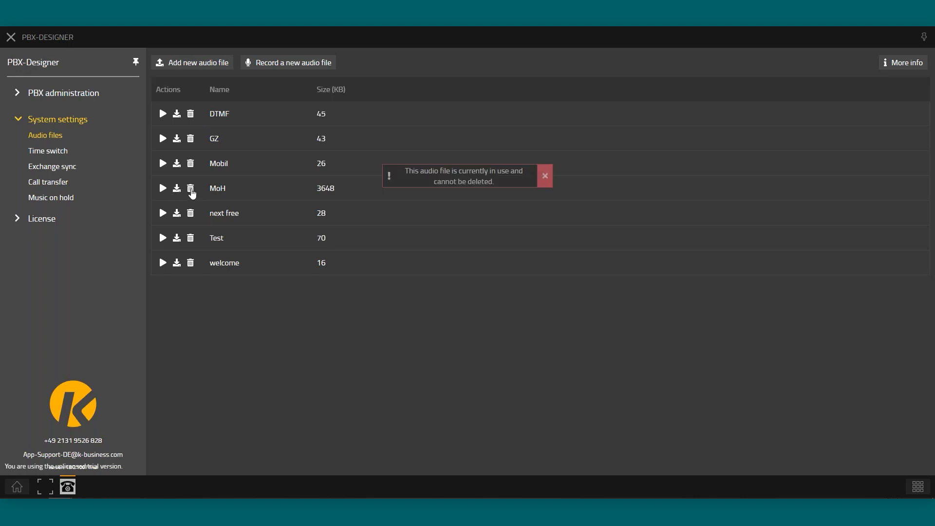
pyautogui.click(545, 177)
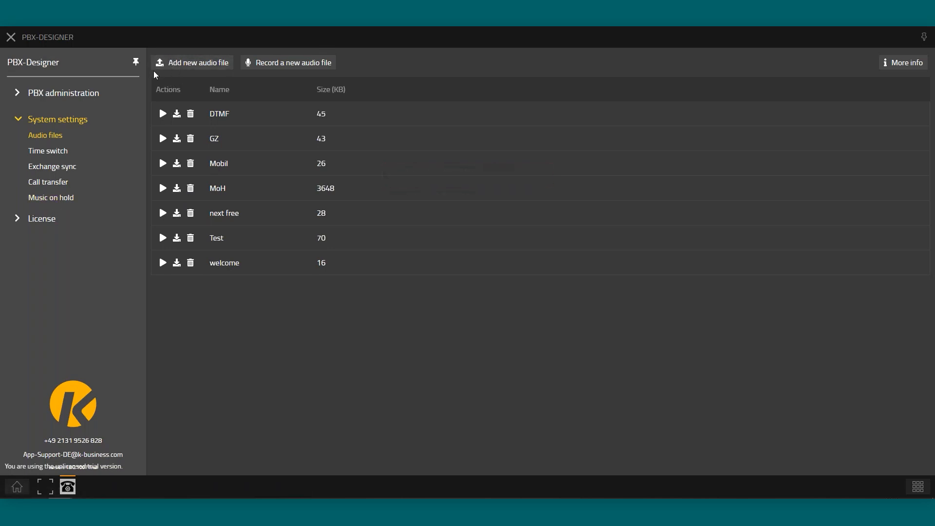
# Upload MoH.mp3, renamed to MoH2.mp3, as a new 3648 KB audio file
pyautogui.click(176, 69)
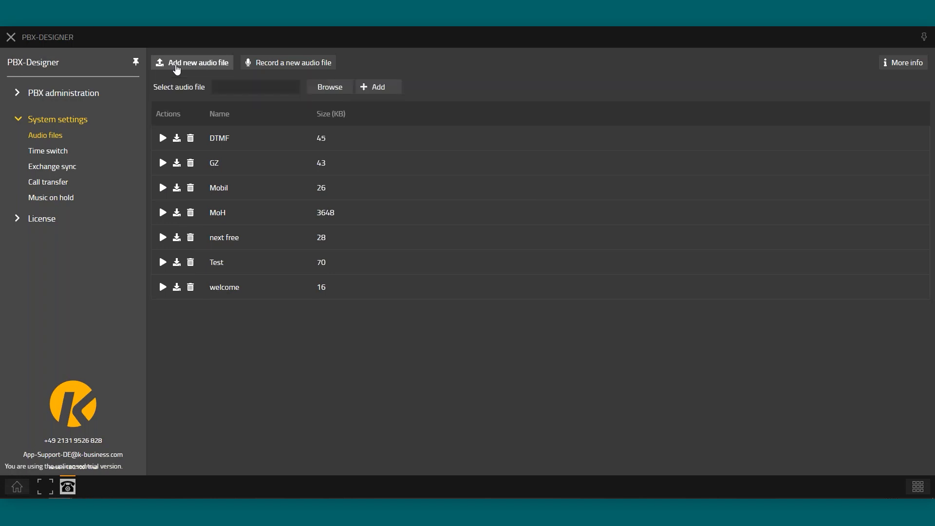
pyautogui.click(334, 94)
pyautogui.click(115, 77)
pyautogui.click(116, 77)
pyautogui.press('Right')
pyautogui.write('2')
pyautogui.press('Return')
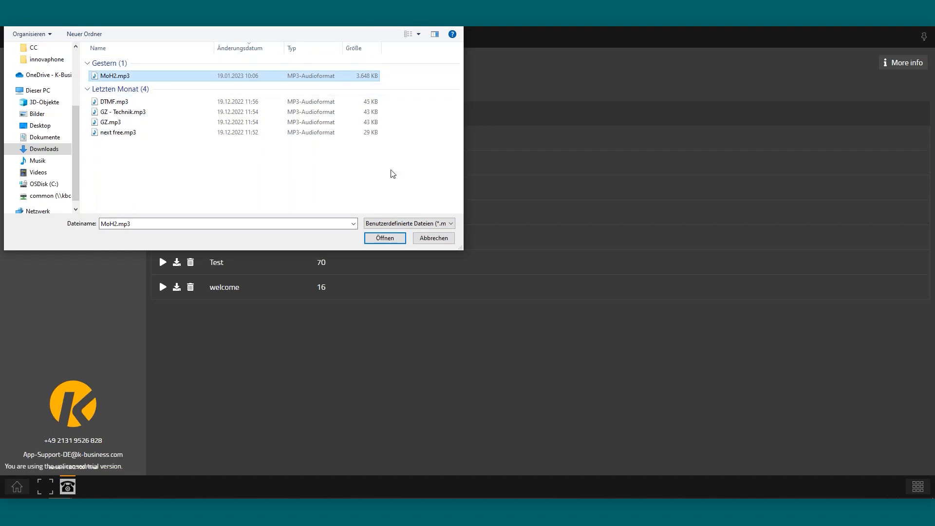
pyautogui.click(385, 238)
pyautogui.click(378, 88)
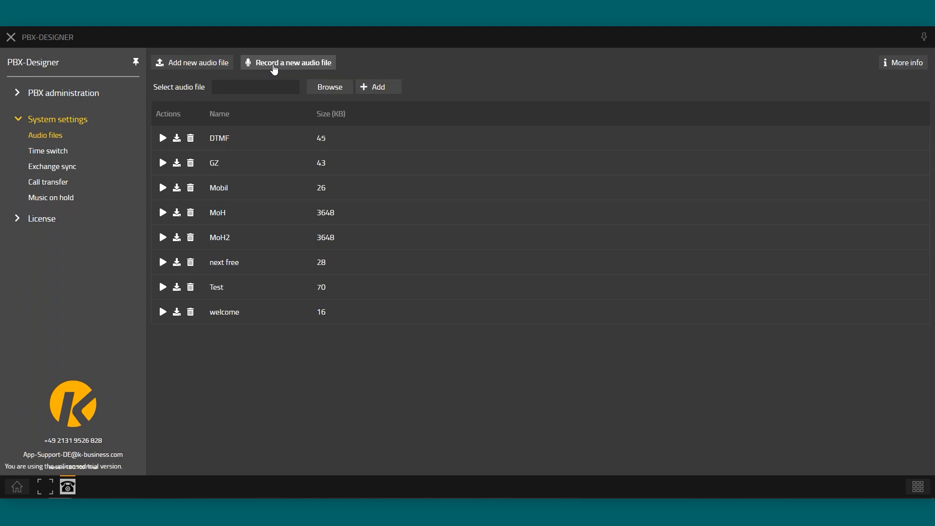
# Record a short microphone clip and save it as audio file Test2 (47 KB)
pyautogui.click(274, 68)
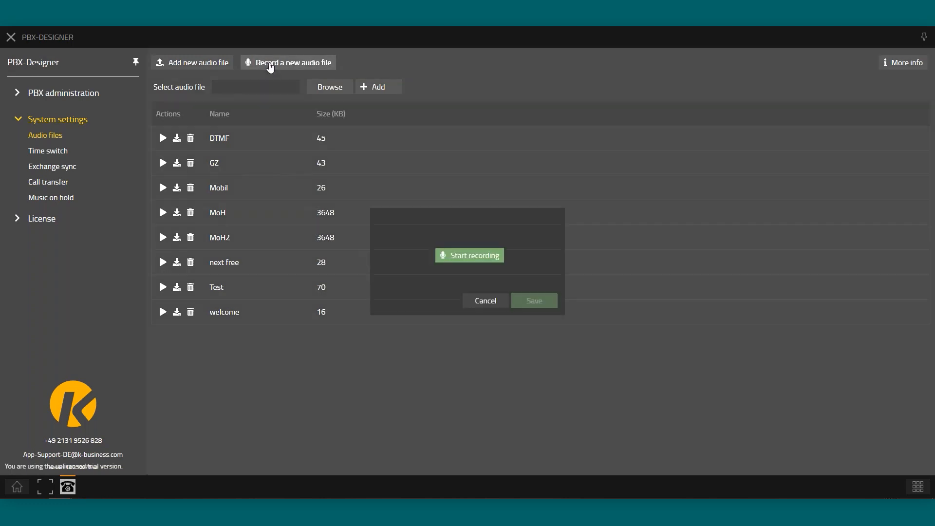
pyautogui.click(468, 256)
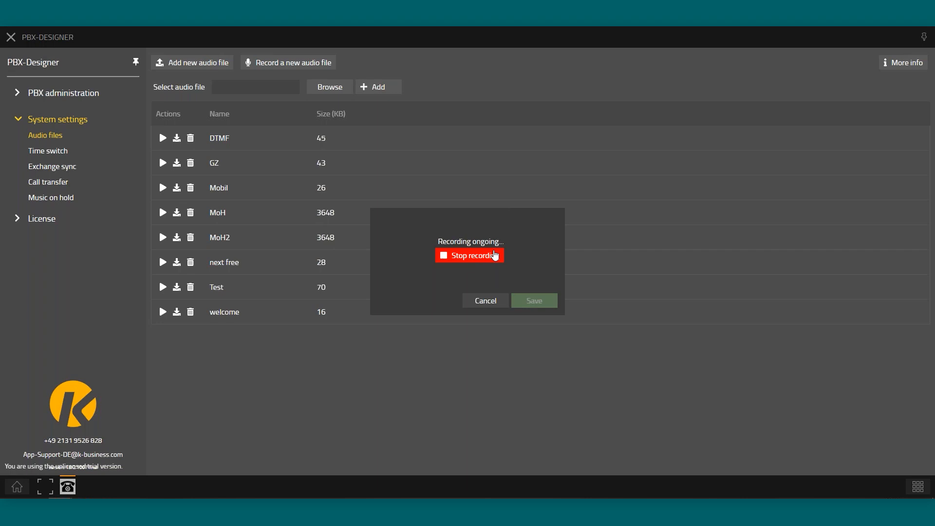
pyautogui.click(483, 258)
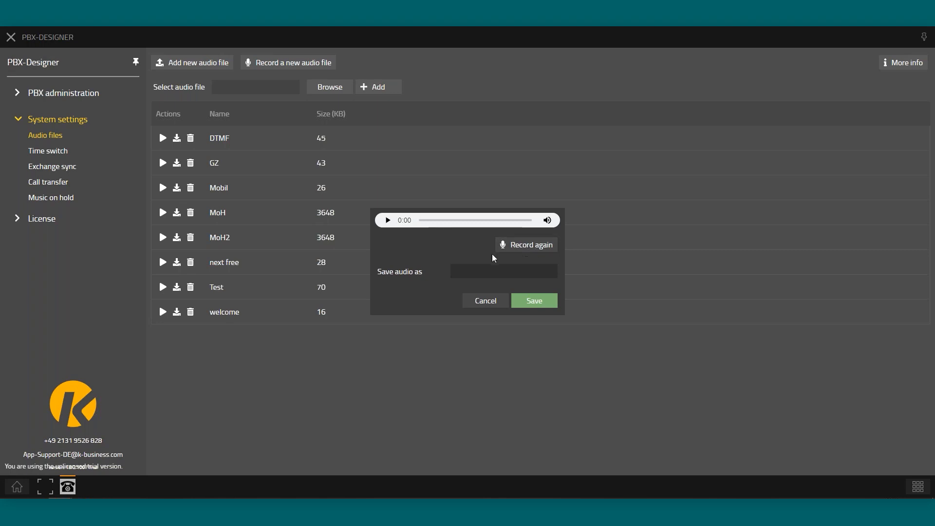
pyautogui.click(480, 275)
pyautogui.write('Test2')
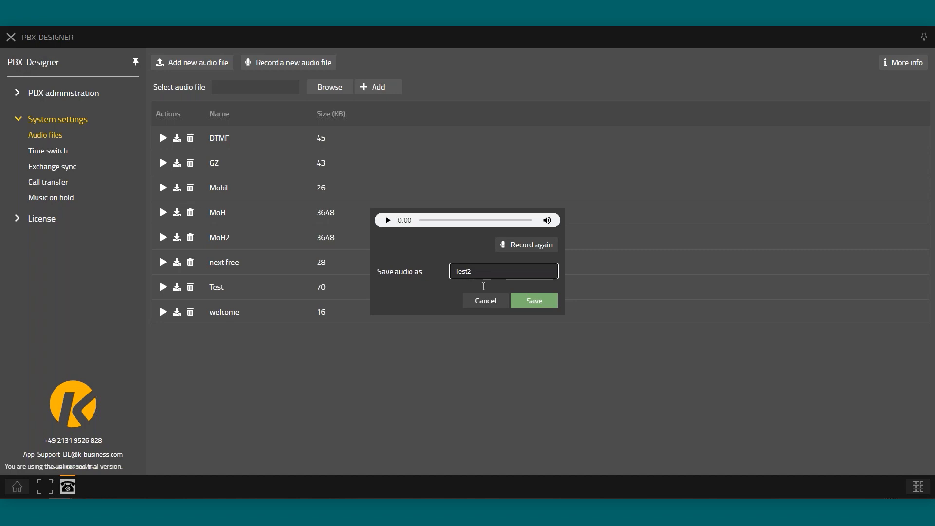
pyautogui.click(537, 298)
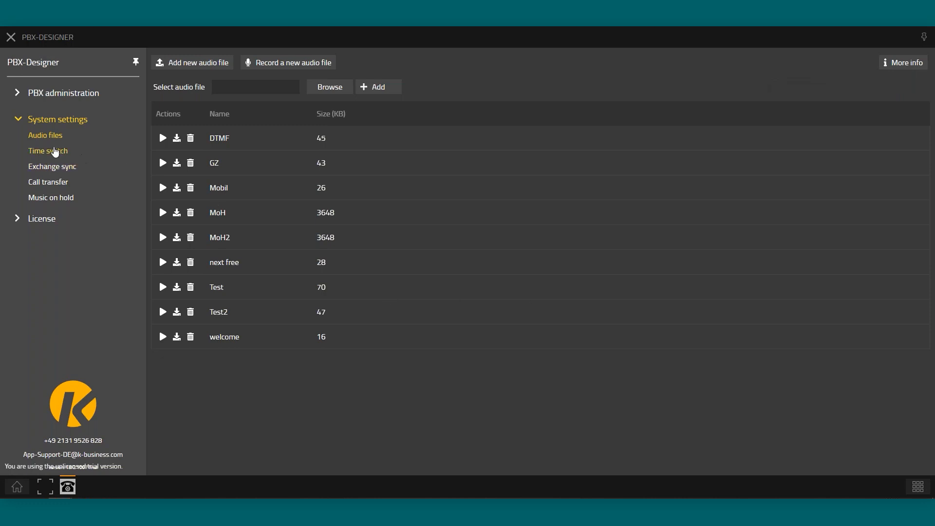
# Open the Geschäftszeiten time switch, set to Monday–Friday 08:00–18:00
pyautogui.click(43, 154)
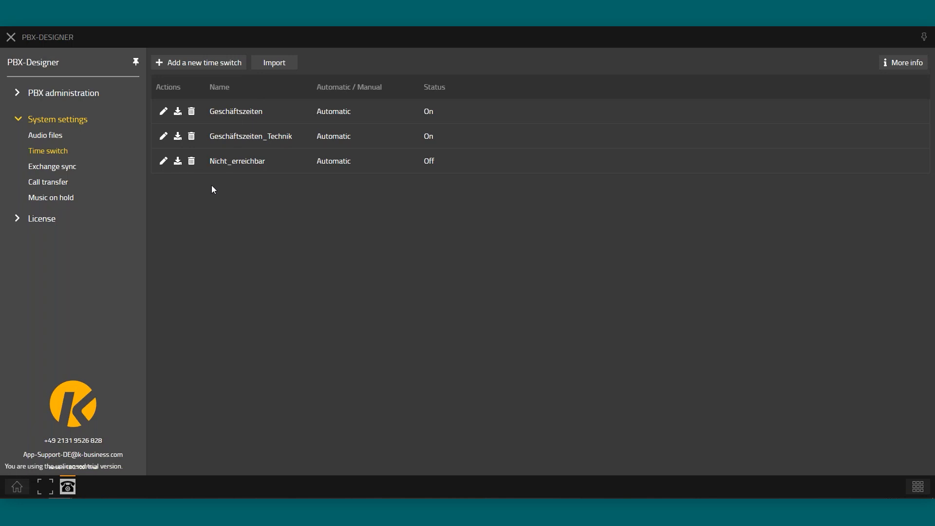
pyautogui.click(164, 112)
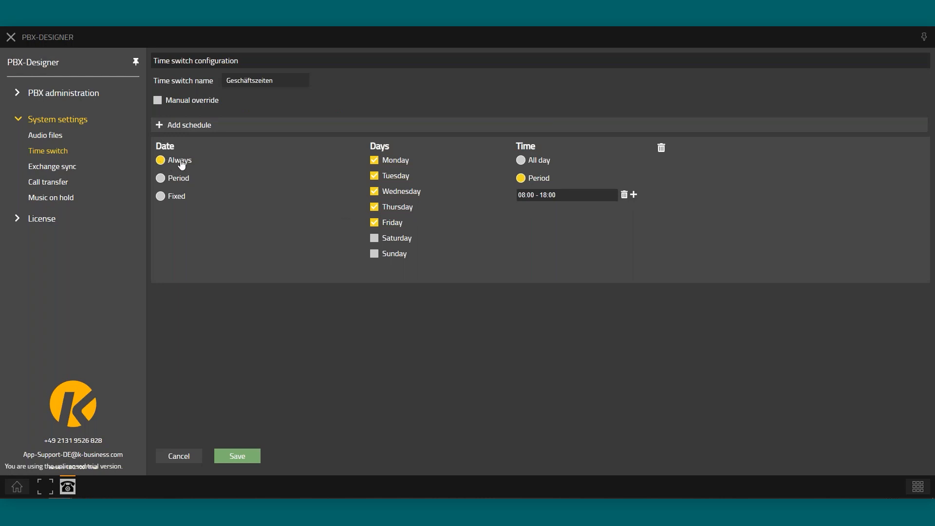
# Try yearly Period and Fixed date options plus a second time slot, then discard the changes
pyautogui.click(164, 179)
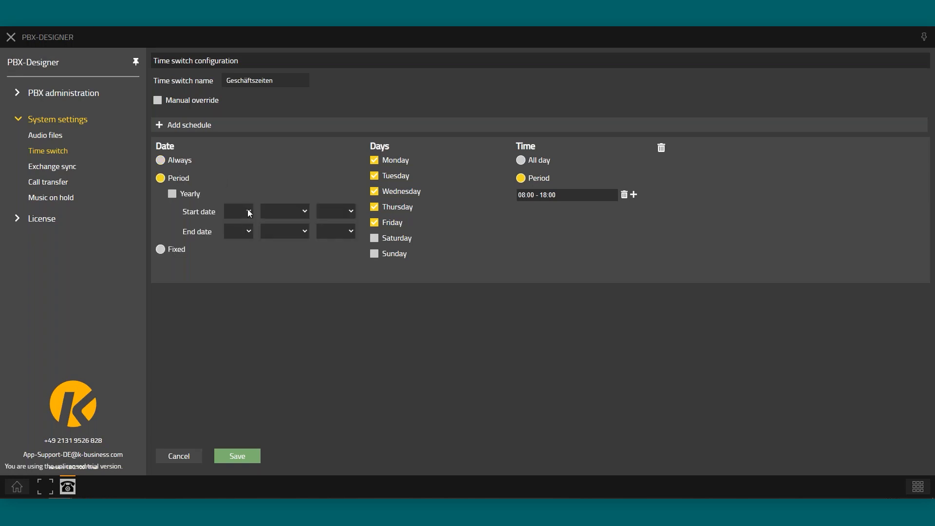
pyautogui.click(172, 194)
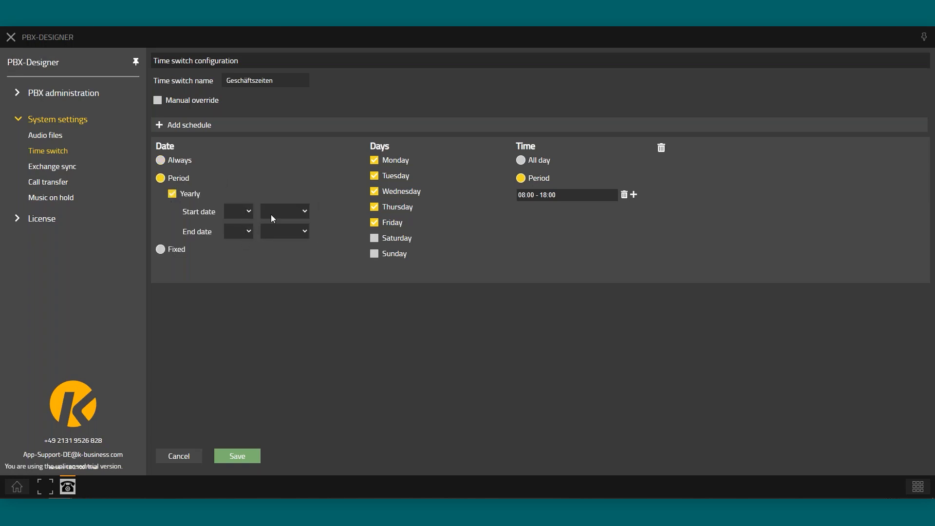
pyautogui.click(165, 253)
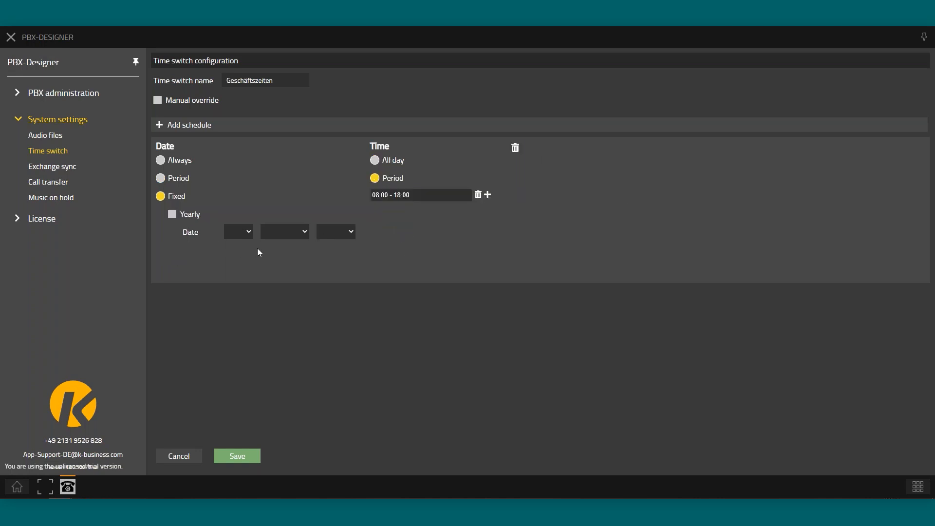
pyautogui.click(174, 215)
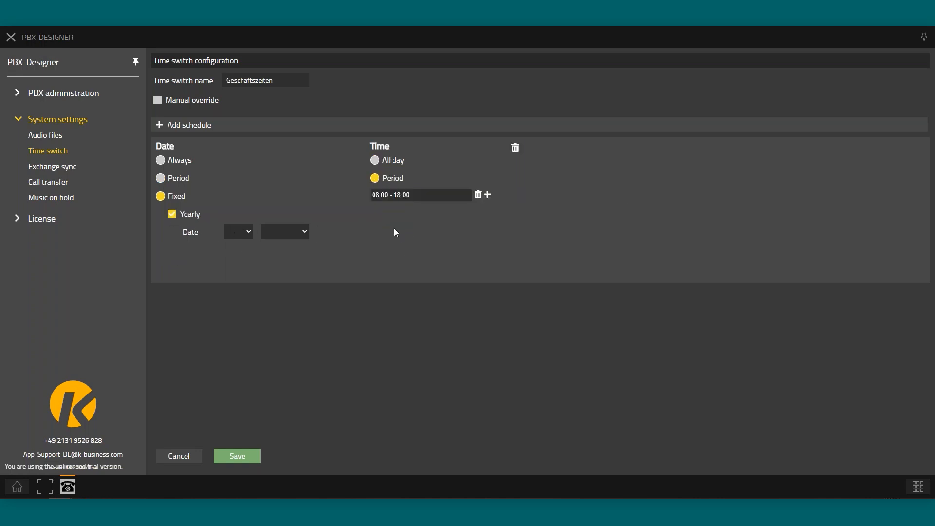
pyautogui.click(488, 195)
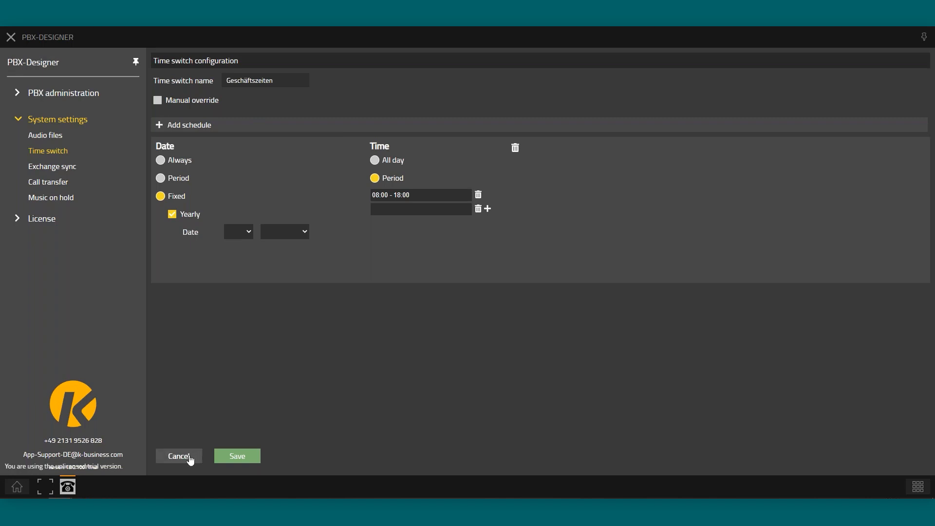
pyautogui.click(190, 457)
pyautogui.click(564, 276)
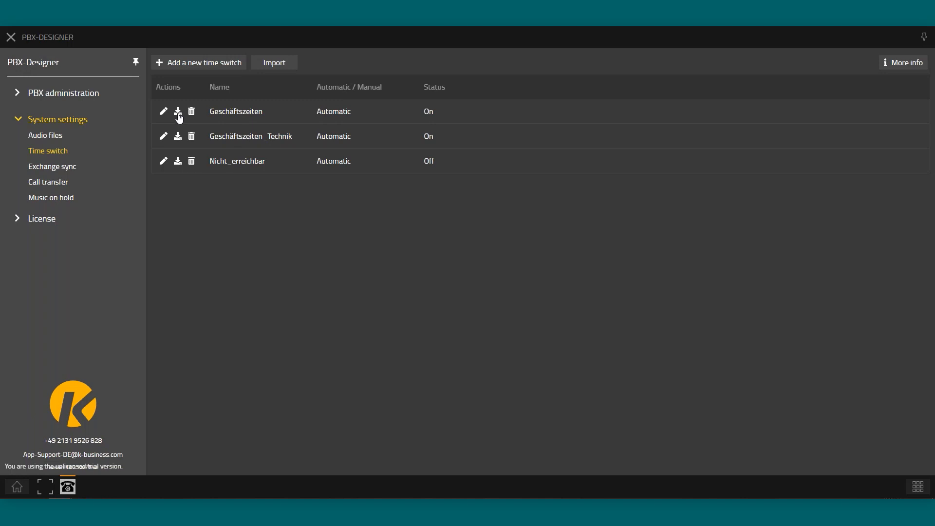
# Review the Nicht_erreichbar schedule (weekends all day, yearly 24–26 December) and close it
pyautogui.moveTo(240, 113); pyautogui.dragTo(263, 114)
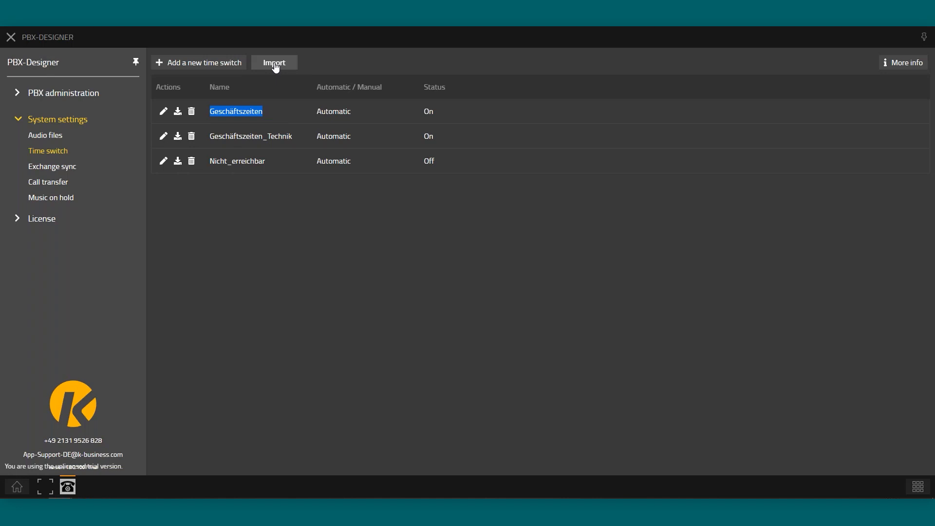
pyautogui.click(163, 160)
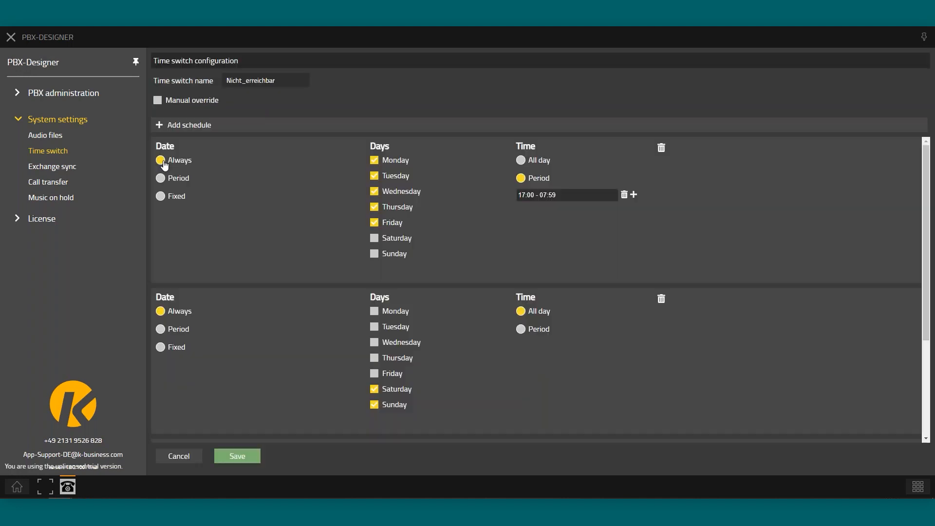
pyautogui.scroll(-3, 412, 231)
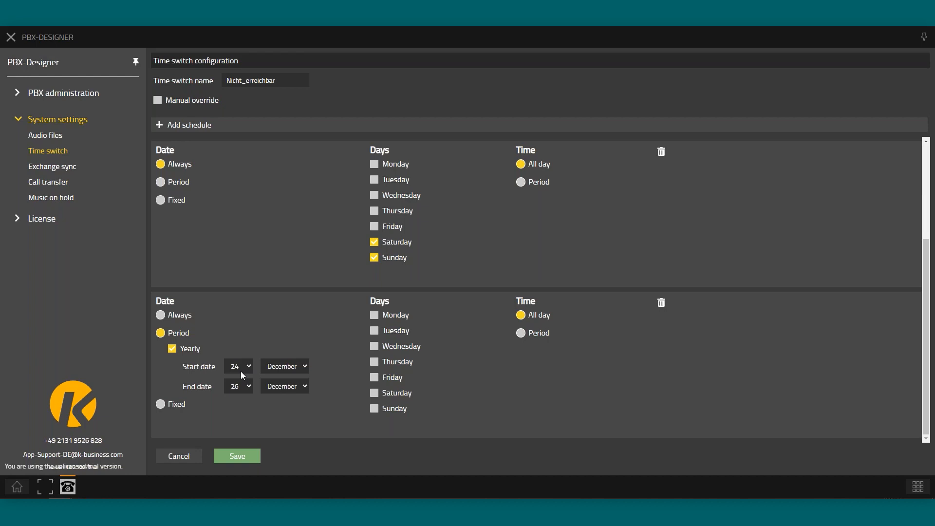
pyautogui.click(184, 451)
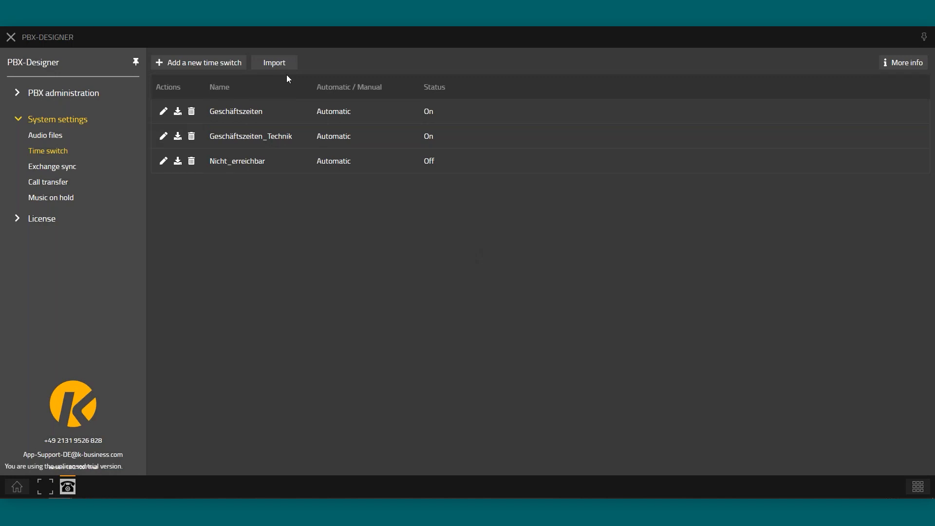
# Show Exchange sync settings: presence language English, UTC+01:00, sync type Disabled
pyautogui.click(46, 167)
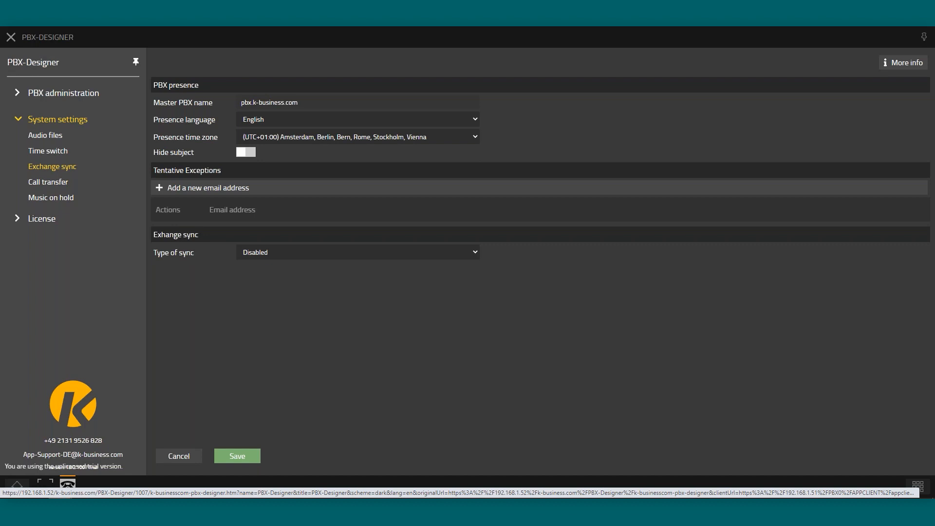
# Show Call transfer settings and read the help for the 15 s and 0 s timeouts
pyautogui.click(53, 187)
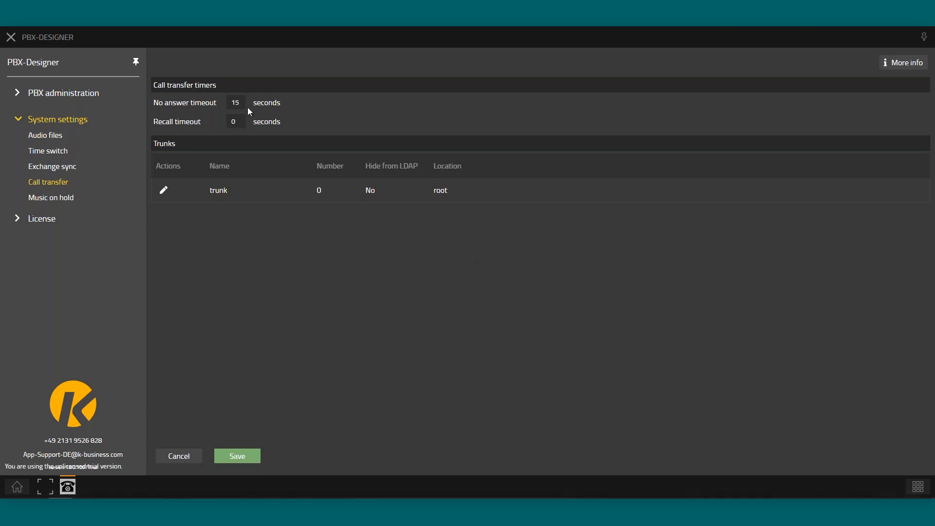
pyautogui.moveTo(247, 107)
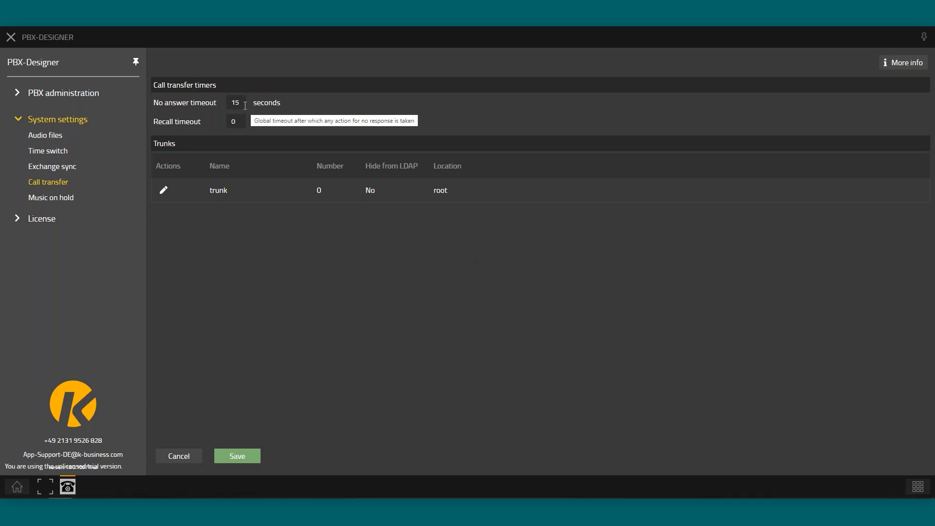
pyautogui.moveTo(159, 101); pyautogui.dragTo(205, 102)
pyautogui.click(243, 103)
pyautogui.moveTo(197, 120)
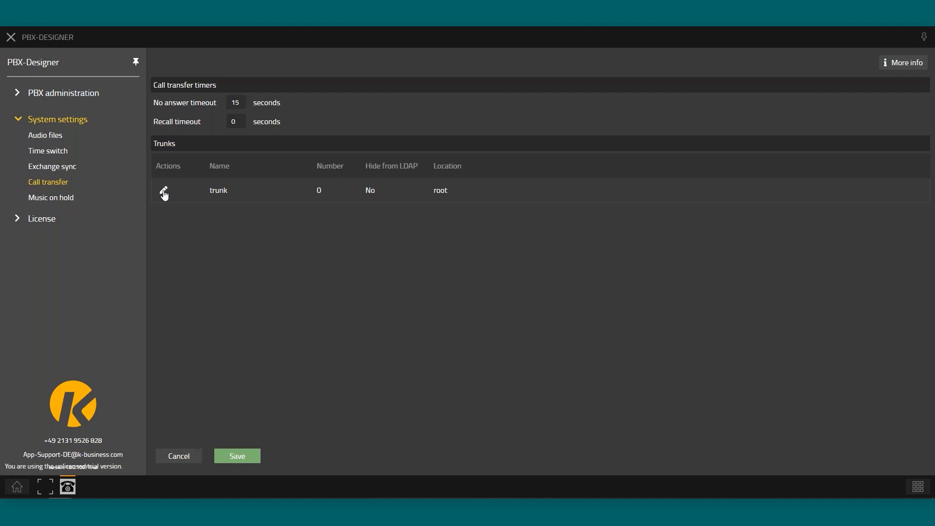
pyautogui.click(164, 192)
pyautogui.moveTo(153, 117); pyautogui.dragTo(231, 125)
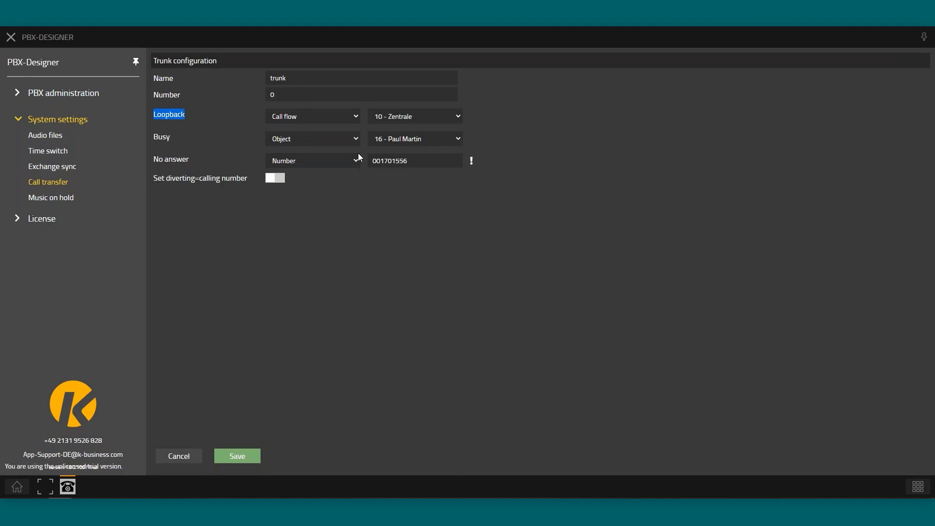
pyautogui.click(323, 100)
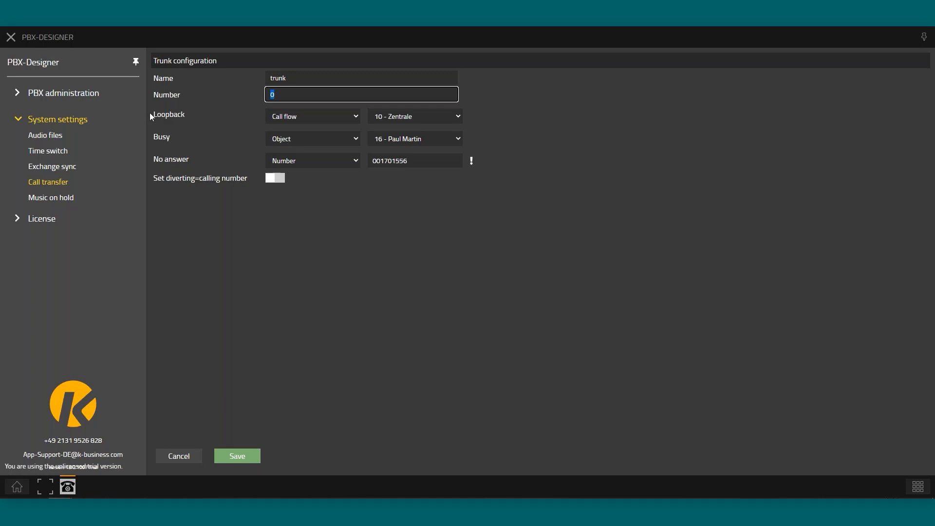
pyautogui.click(317, 119)
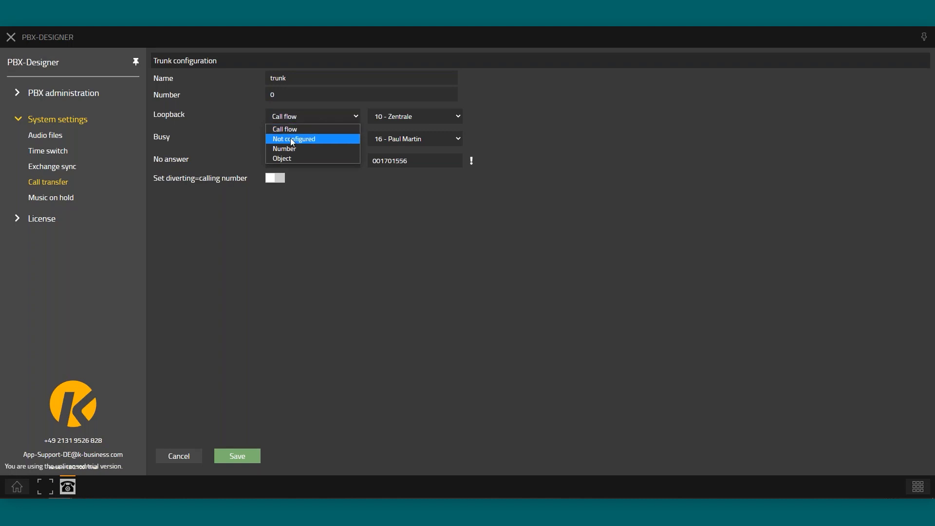
pyautogui.click(293, 139)
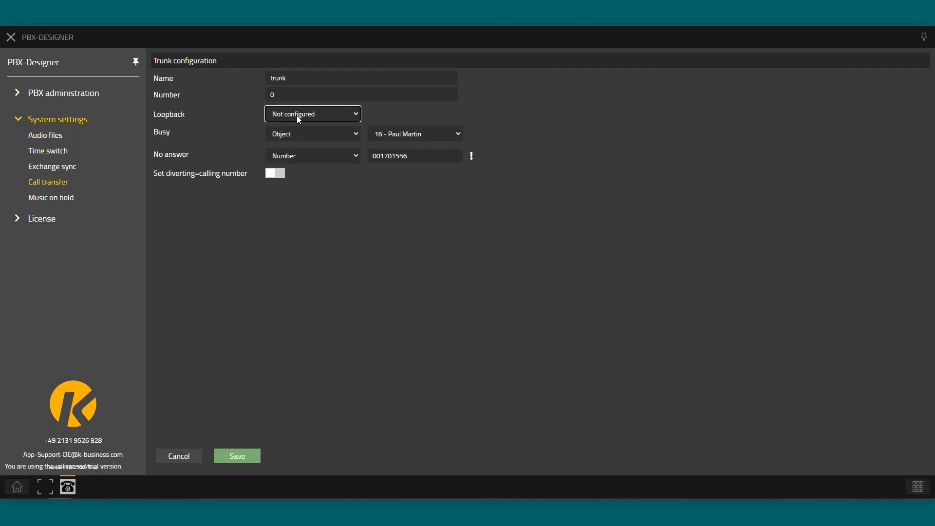
pyautogui.click(299, 117)
pyautogui.click(299, 147)
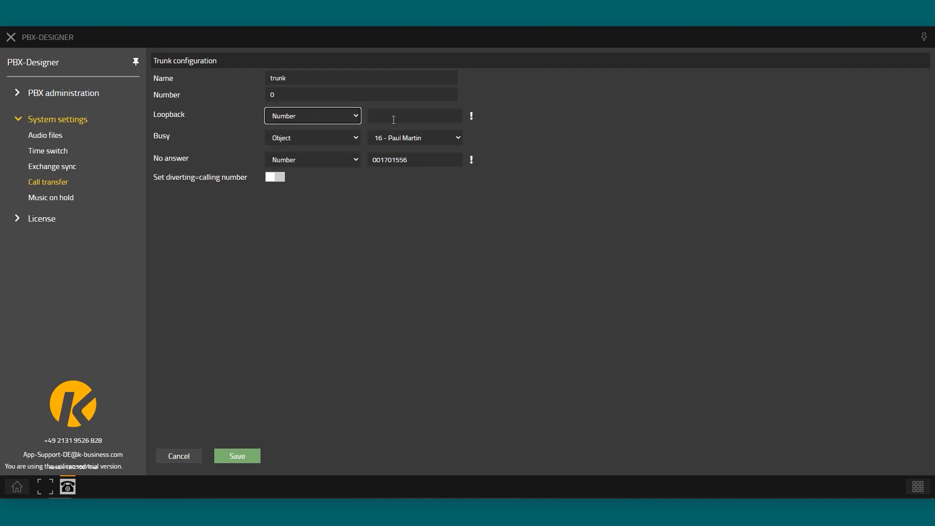
pyautogui.click(302, 116)
pyautogui.click(290, 156)
pyautogui.click(402, 118)
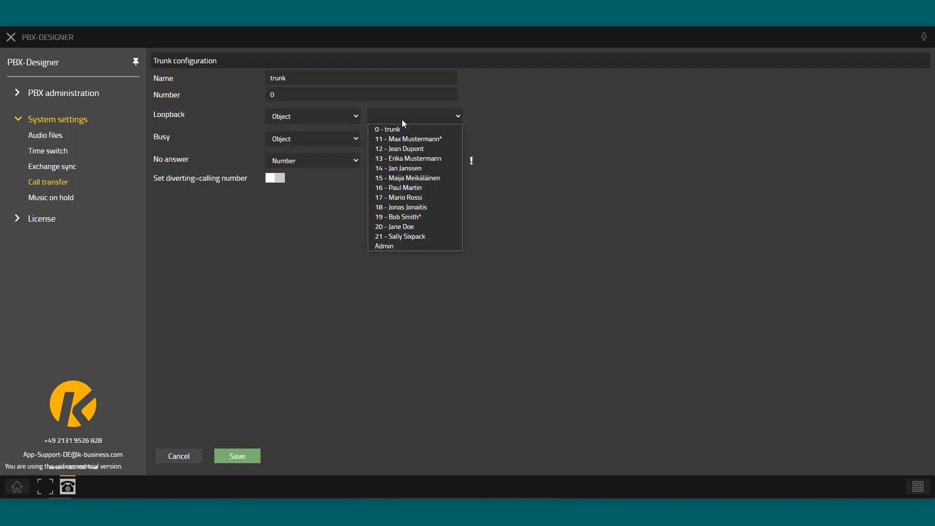
pyautogui.click(420, 168)
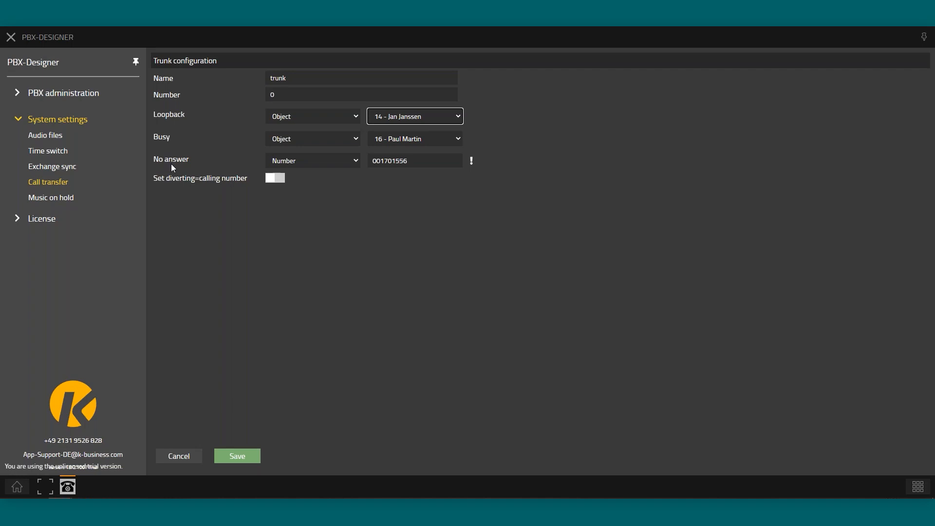
pyautogui.click(181, 455)
pyautogui.click(561, 272)
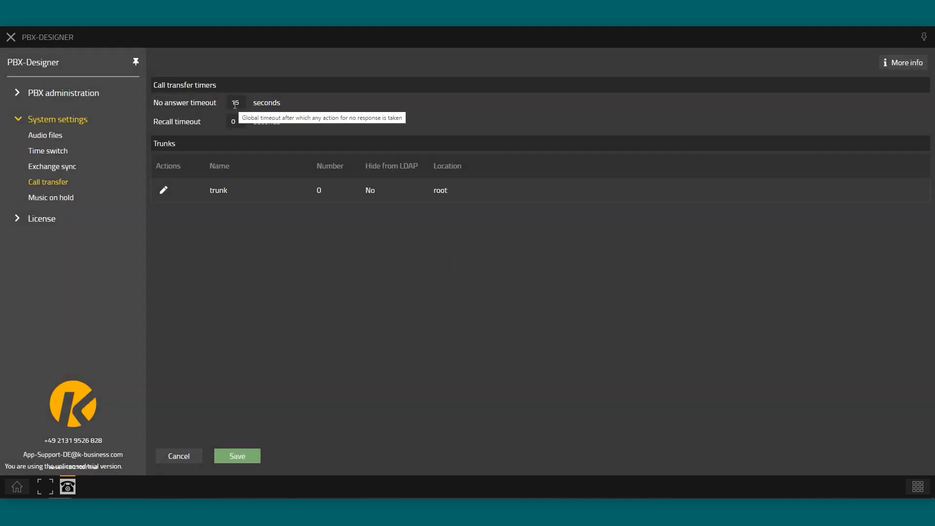
pyautogui.click(163, 189)
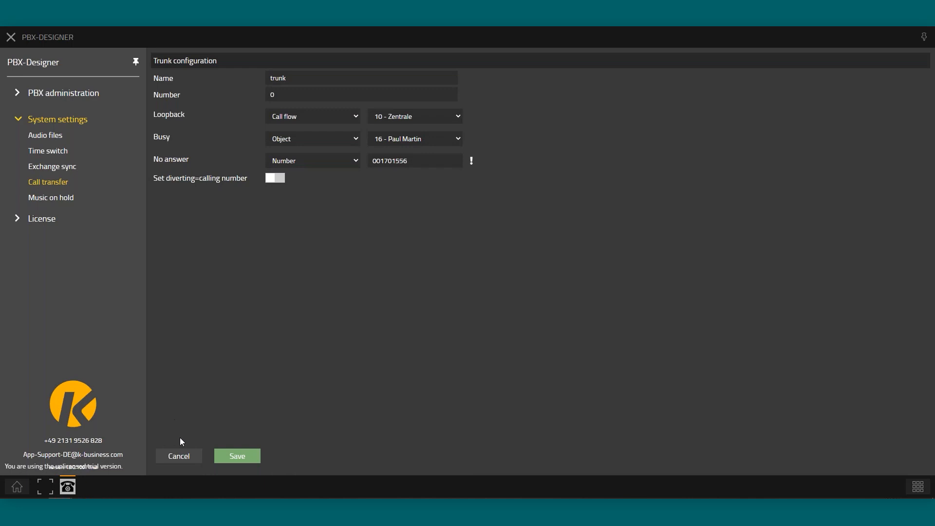
pyautogui.click(179, 456)
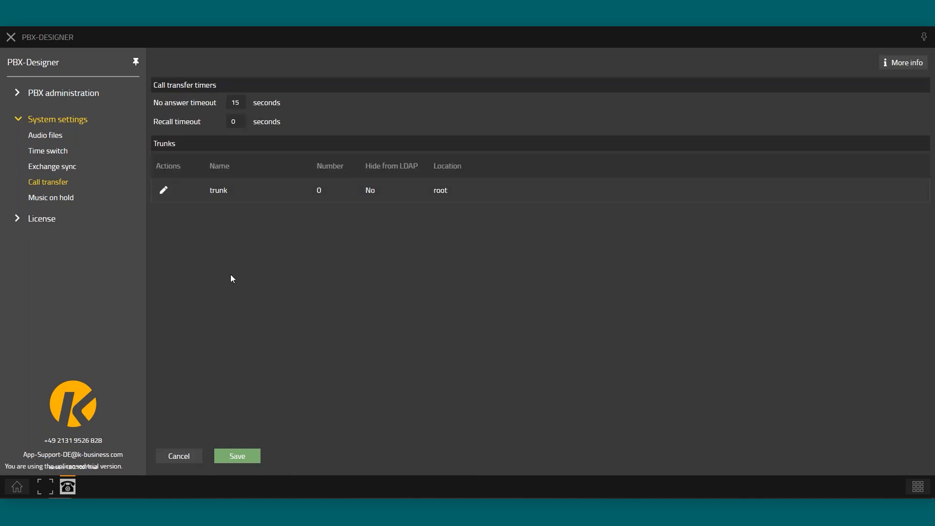
# Set music on hold to use custom audio with the MoH file and save
pyautogui.click(70, 199)
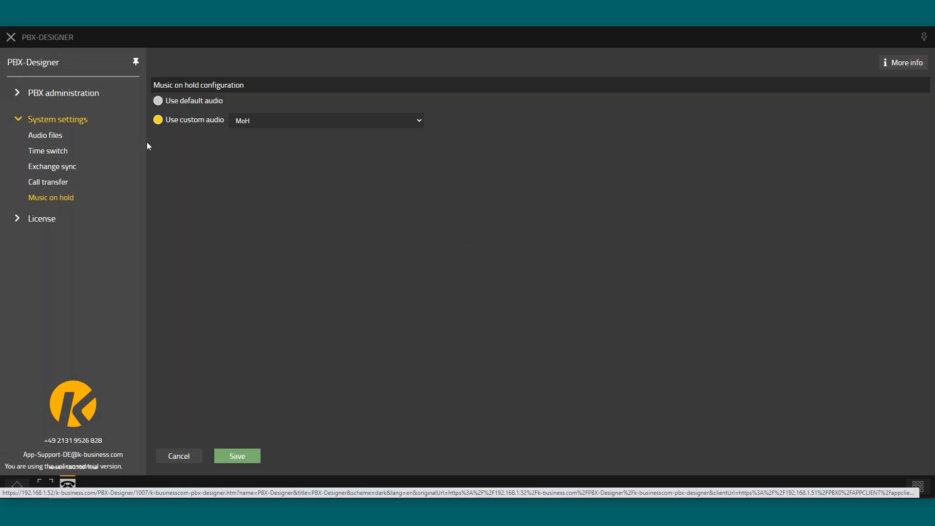
pyautogui.click(159, 101)
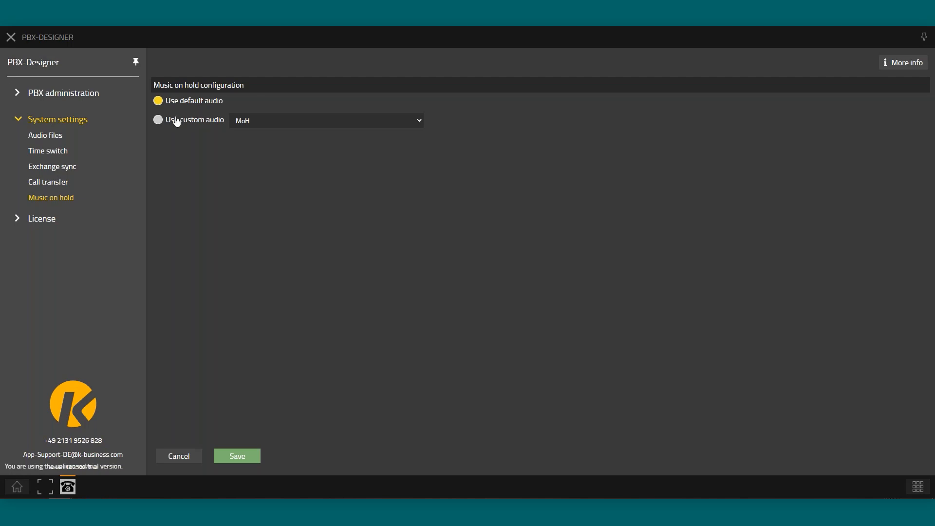
pyautogui.click(158, 120)
pyautogui.click(265, 121)
pyautogui.press('Up')
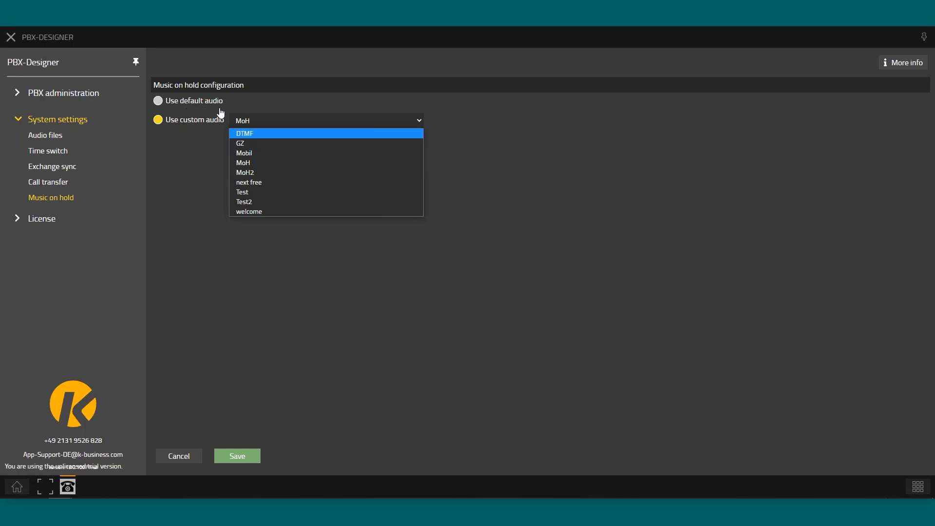
pyautogui.click(248, 165)
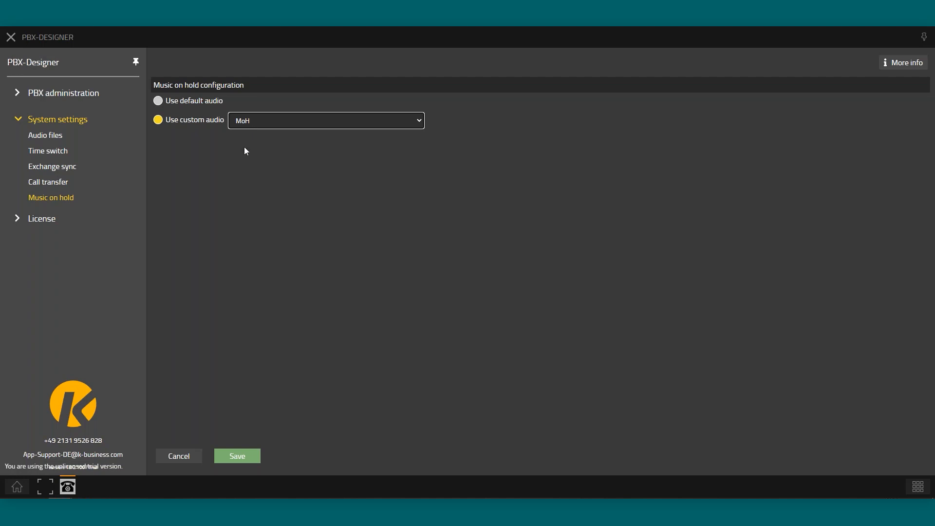
pyautogui.click(246, 456)
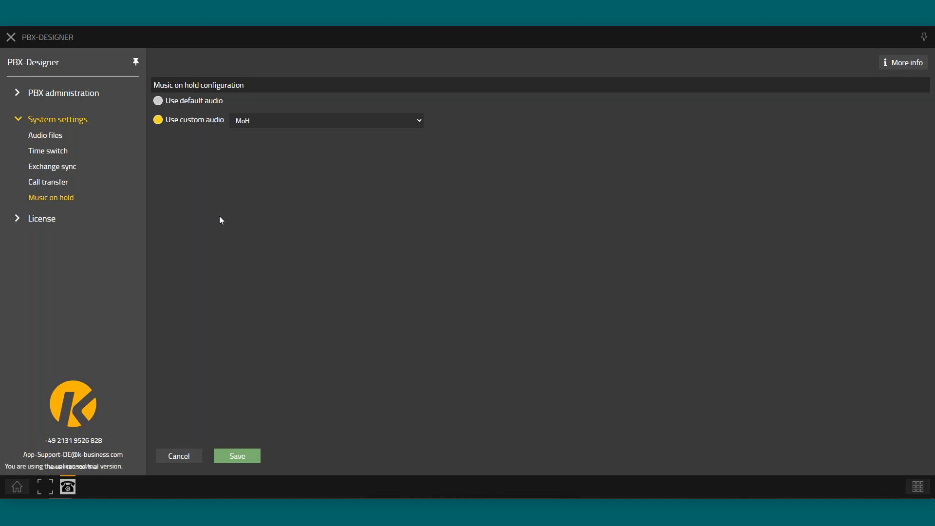
# Expand the PBX administration section in the sidebar
pyautogui.rightClick(80, 98)
pyautogui.press('Escape')
pyautogui.click(65, 93)
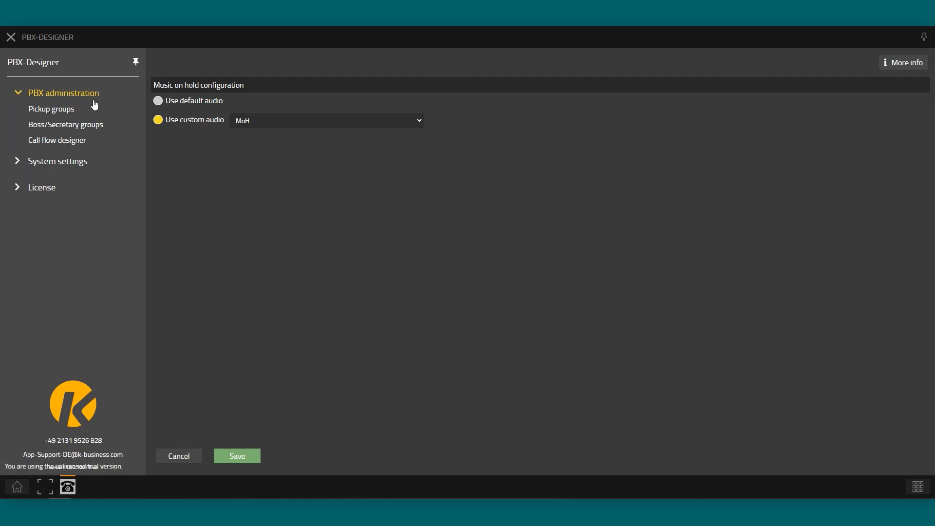
# Open the pickup groups overview and read the pick-up groups explanation
pyautogui.click(65, 116)
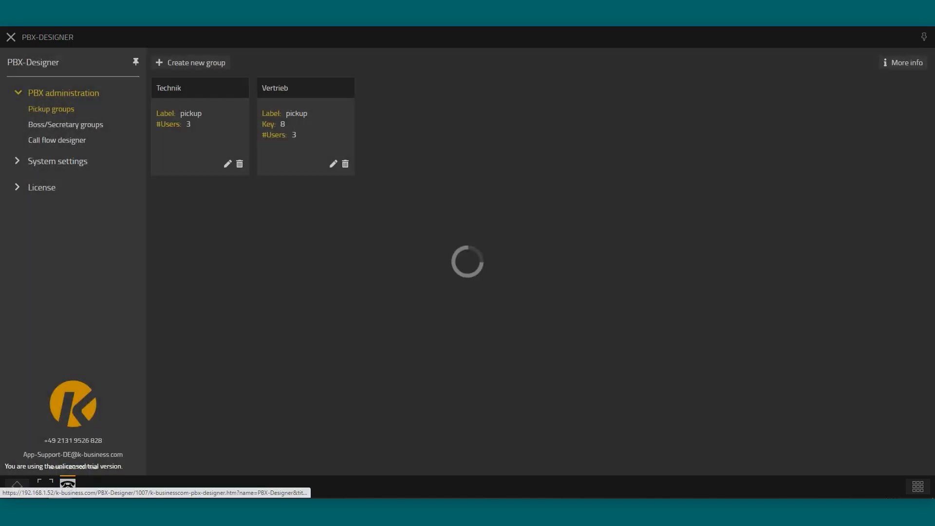
pyautogui.click(889, 63)
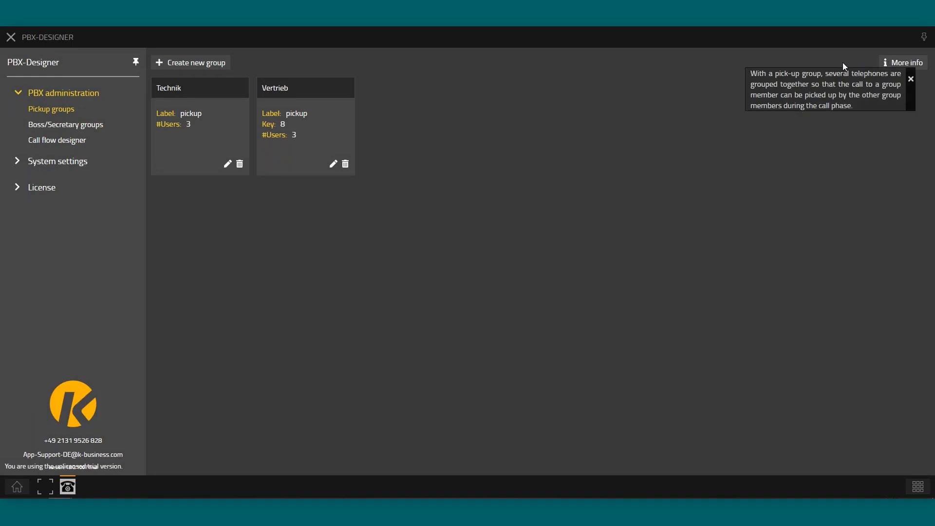
pyautogui.click(911, 79)
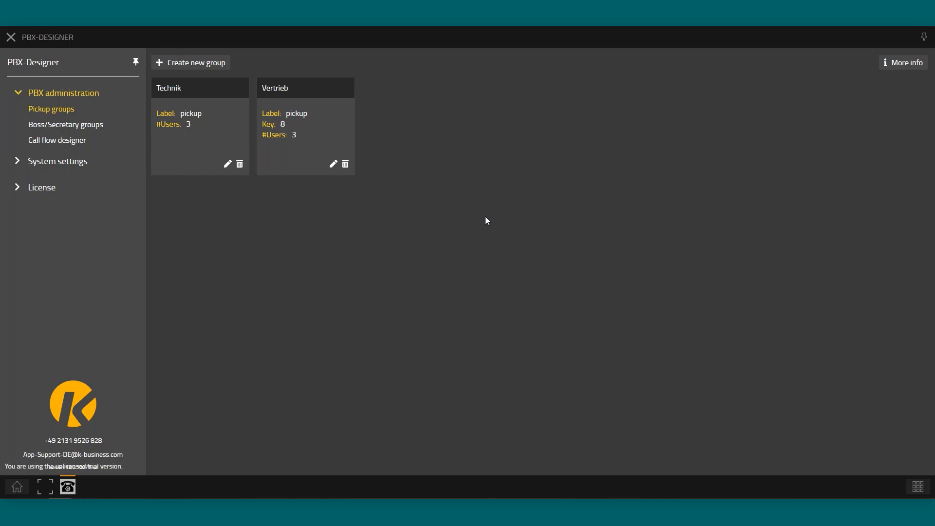
# Edit the Technik pickup group and switch on 'Use fixed function key'
pyautogui.click(228, 164)
pyautogui.doubleClick(294, 78)
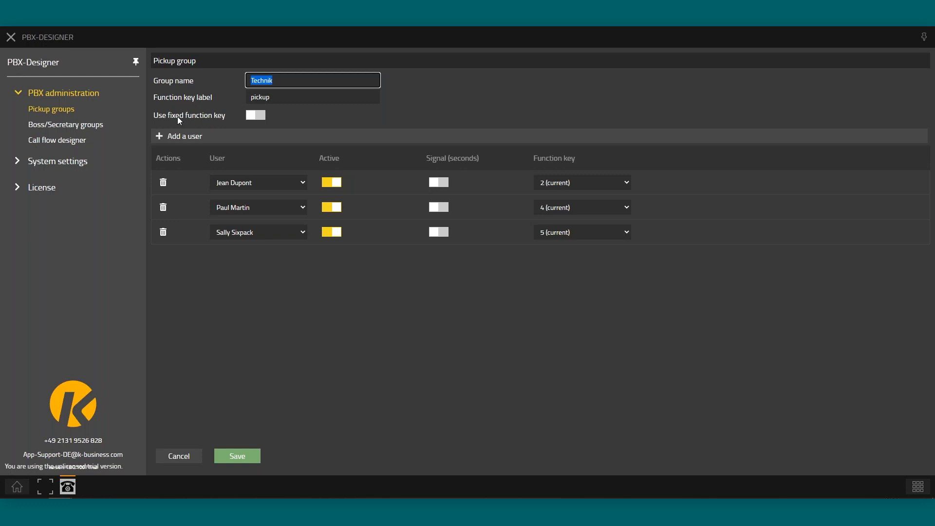
pyautogui.click(249, 118)
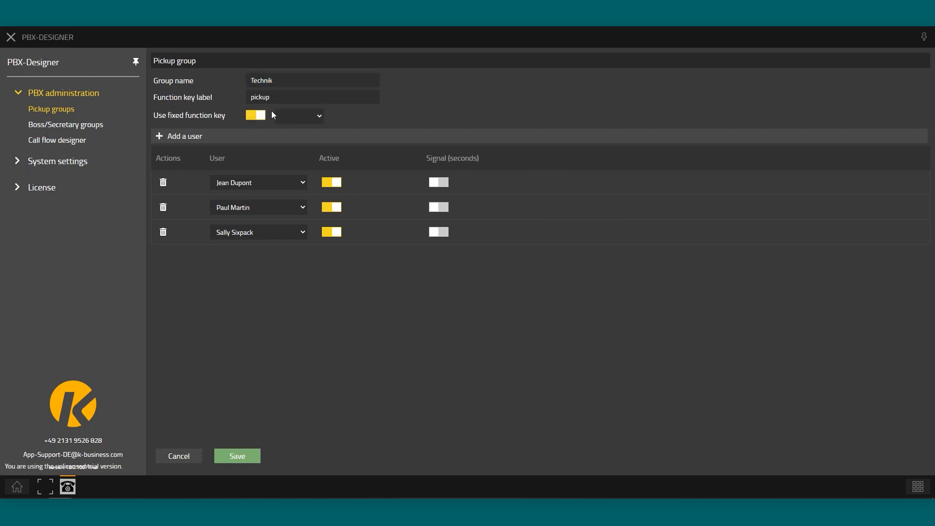
# Pick key 3 as the group key, turn the fixed key back off, and add a blank member row
pyautogui.click(312, 118)
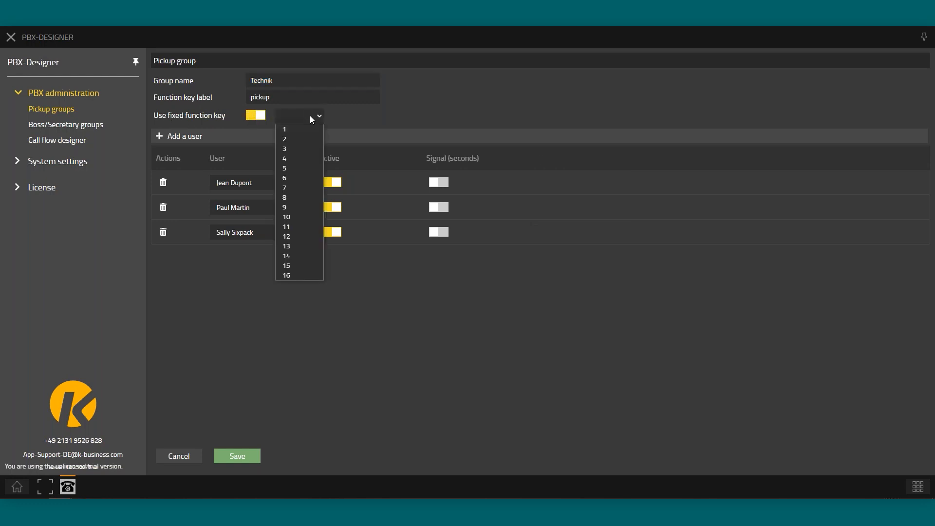
pyautogui.click(294, 149)
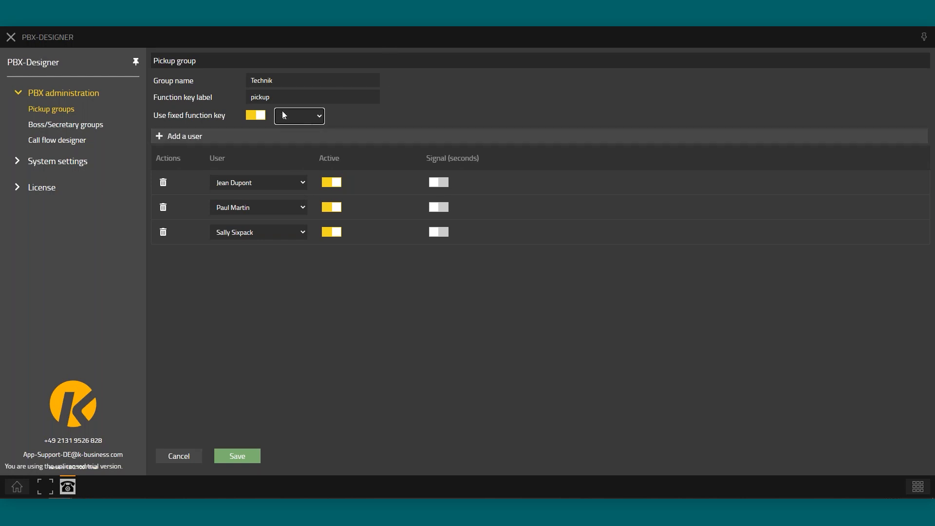
pyautogui.click(251, 116)
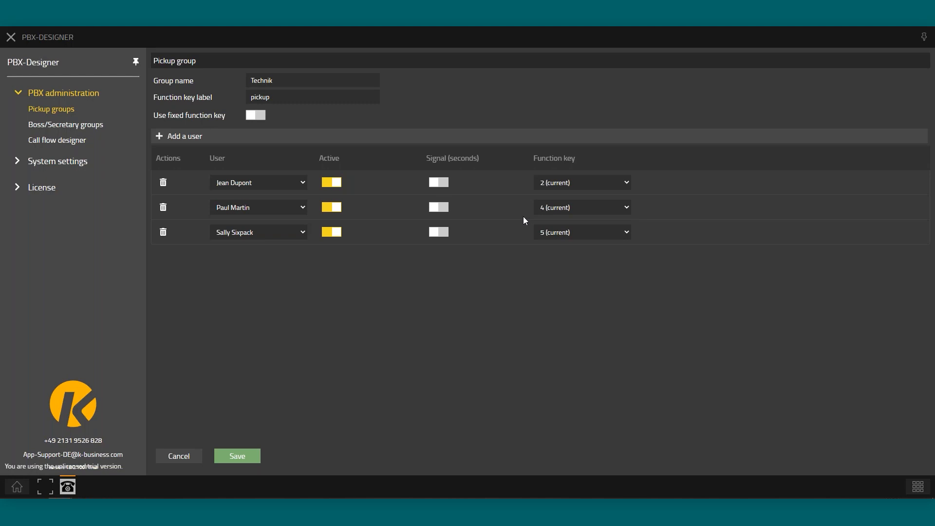
pyautogui.click(175, 138)
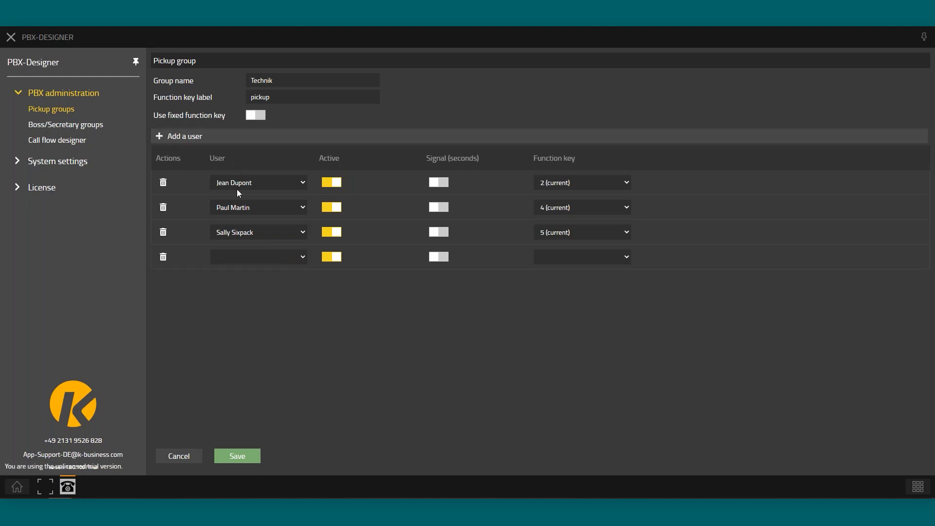
# Assign a user to the new fourth row and enable its signal with a 5-second delay
pyautogui.click(238, 262)
pyautogui.click(233, 309)
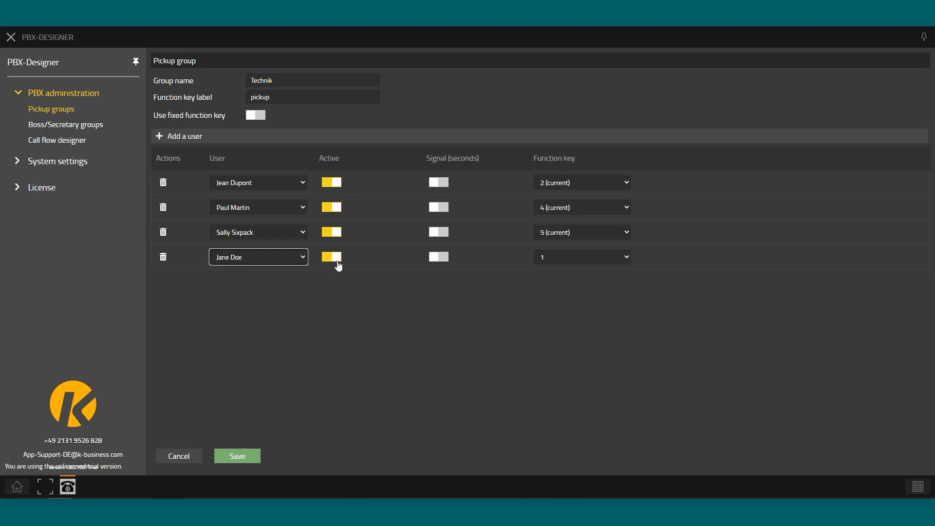
pyautogui.click(438, 257)
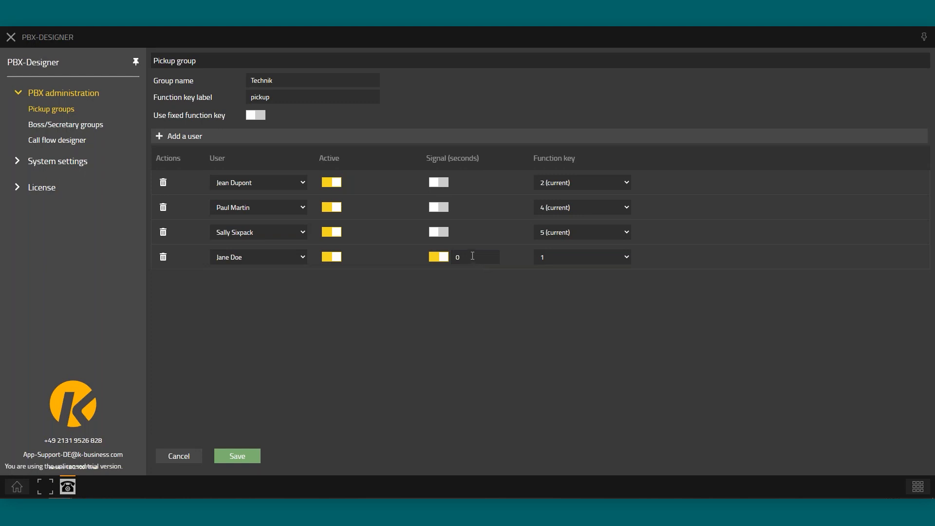
pyautogui.doubleClick(471, 256)
pyautogui.write('5')
# Keep function key 1 for the new member, leave the fixed key off, and save Technik
pyautogui.click(585, 263)
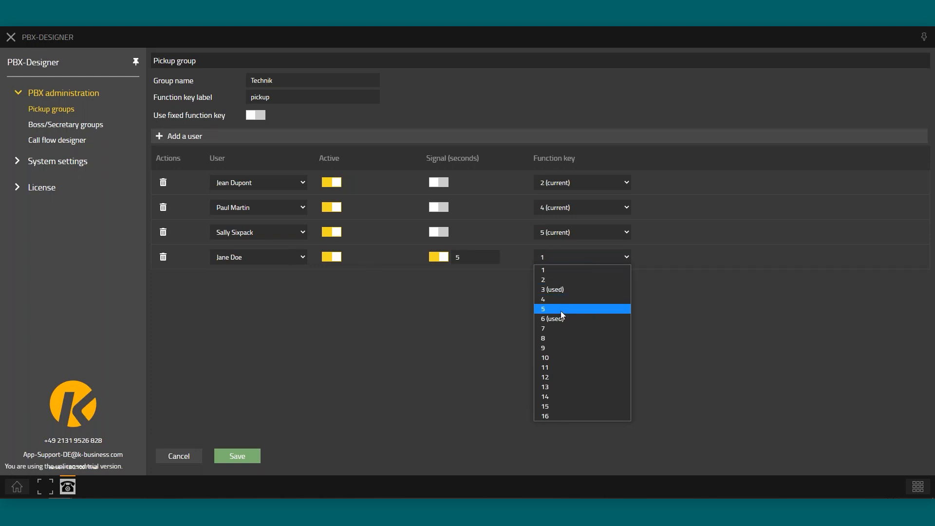
pyautogui.click(556, 269)
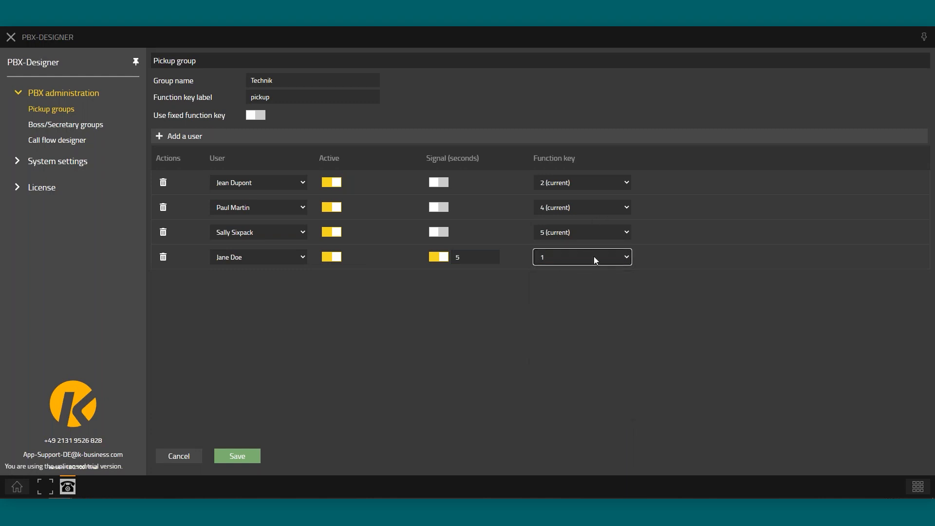
pyautogui.click(258, 117)
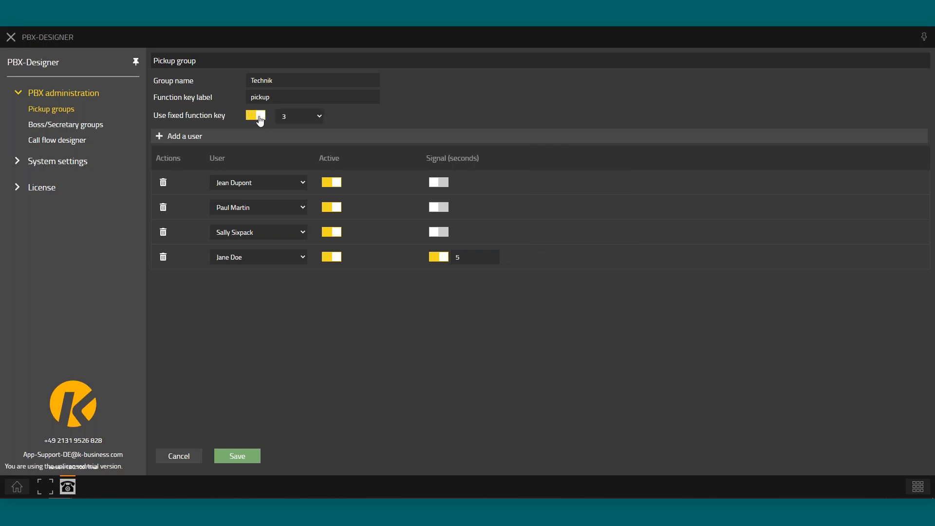
pyautogui.click(258, 117)
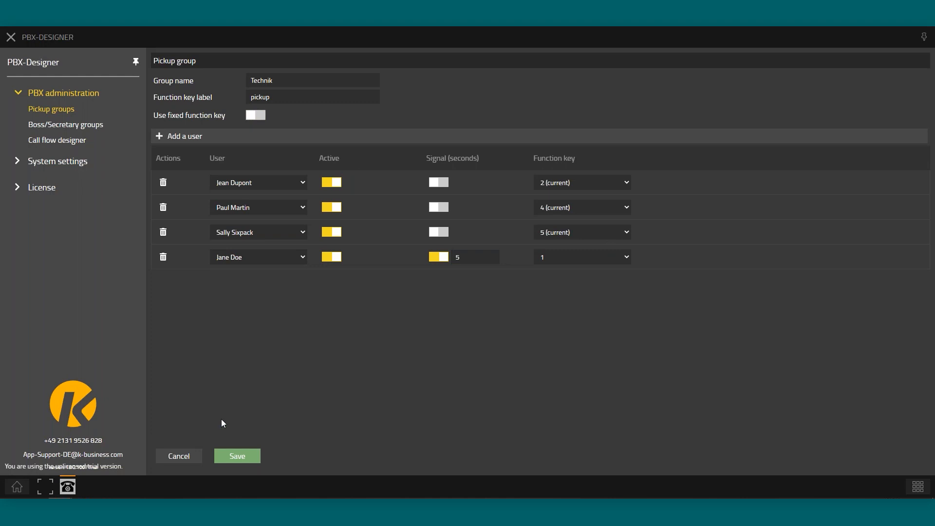
pyautogui.click(239, 456)
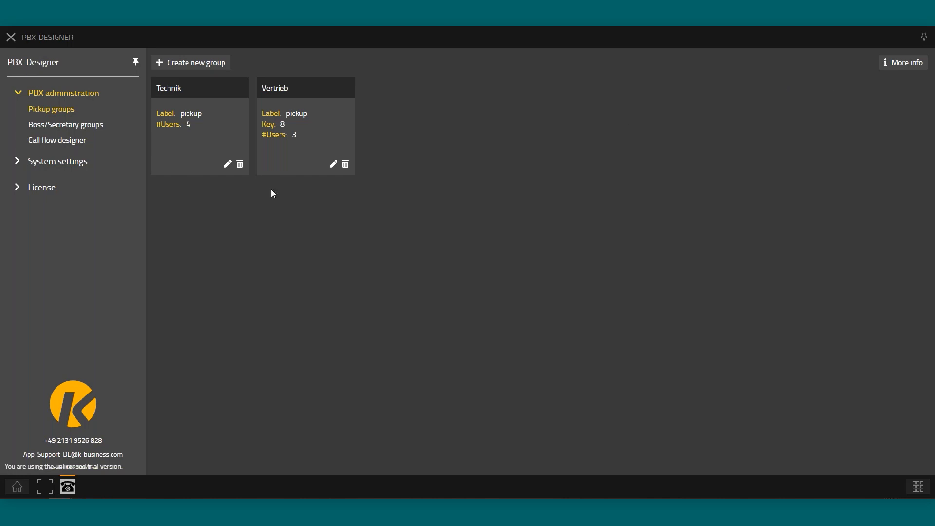
# Go to the Boss/Secretary groups overview showing BigBoss and Boss2
pyautogui.click(77, 128)
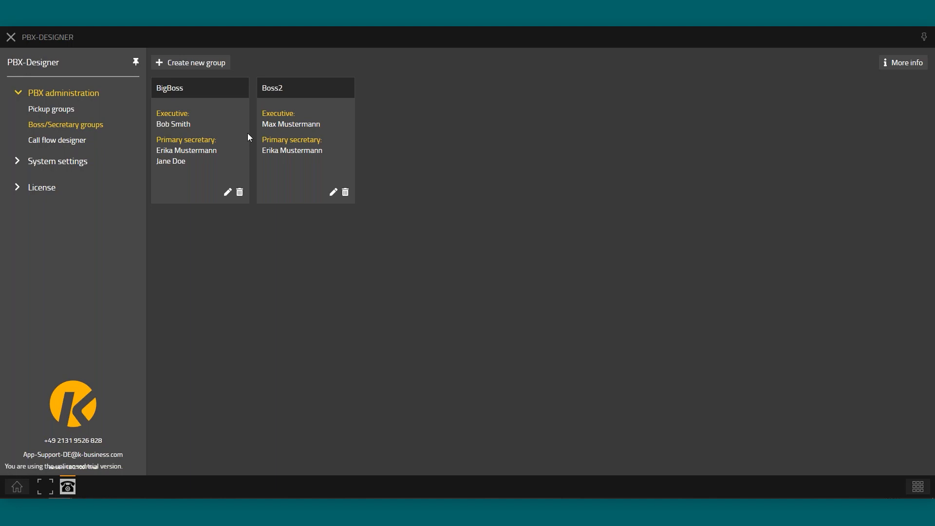
# Open BigBoss for editing, select its name, and keep the current executive
pyautogui.click(228, 193)
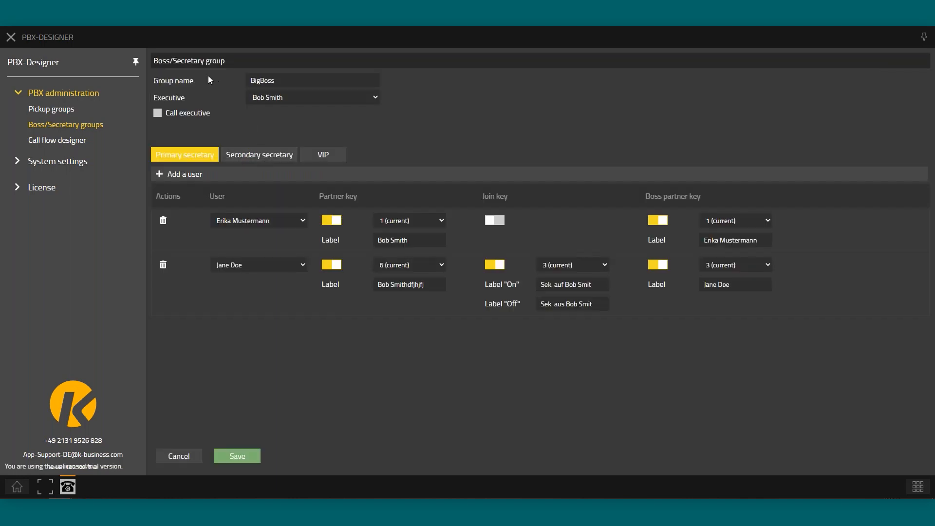
pyautogui.click(285, 83)
pyautogui.moveTo(285, 83); pyautogui.dragTo(187, 85)
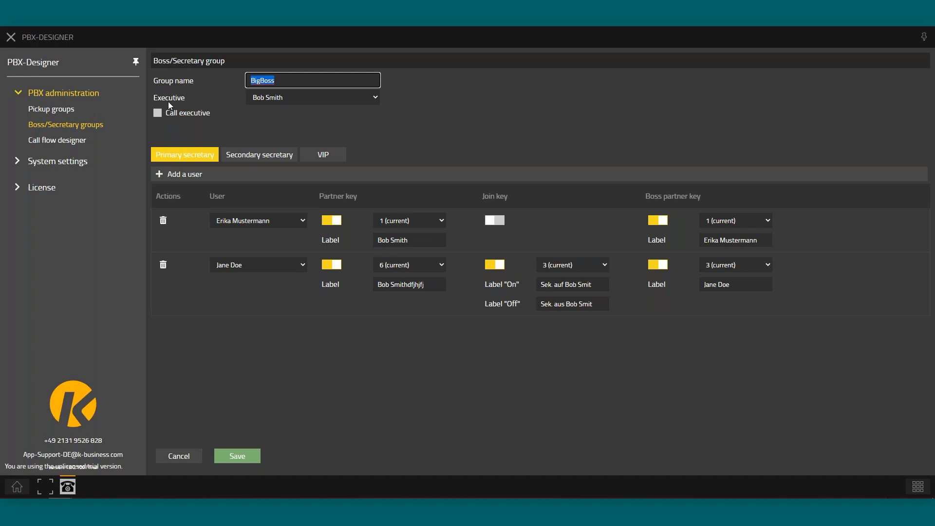
pyautogui.click(258, 99)
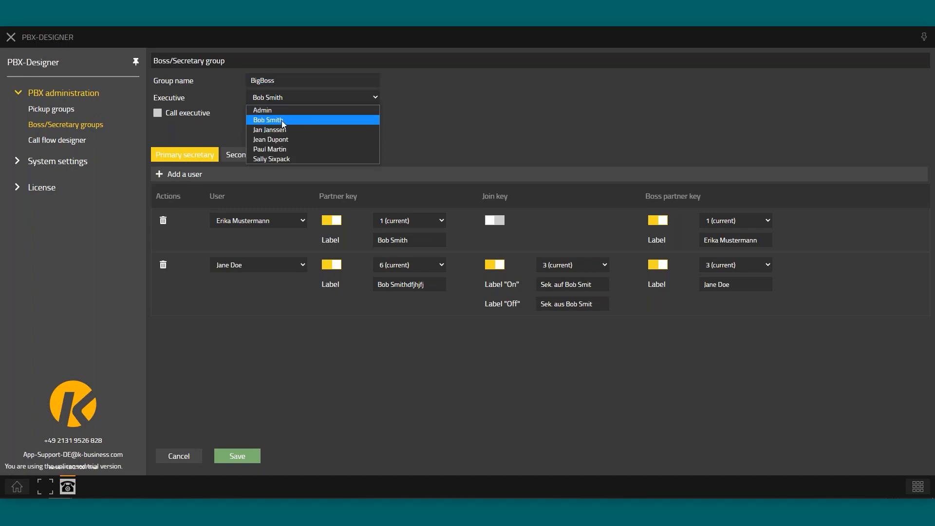
pyautogui.click(274, 121)
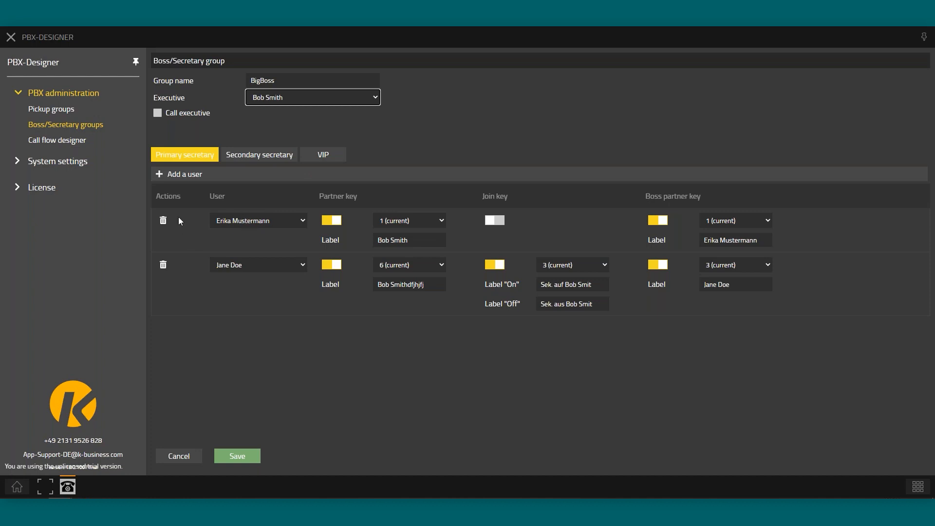
pyautogui.click(169, 175)
pyautogui.click(236, 329)
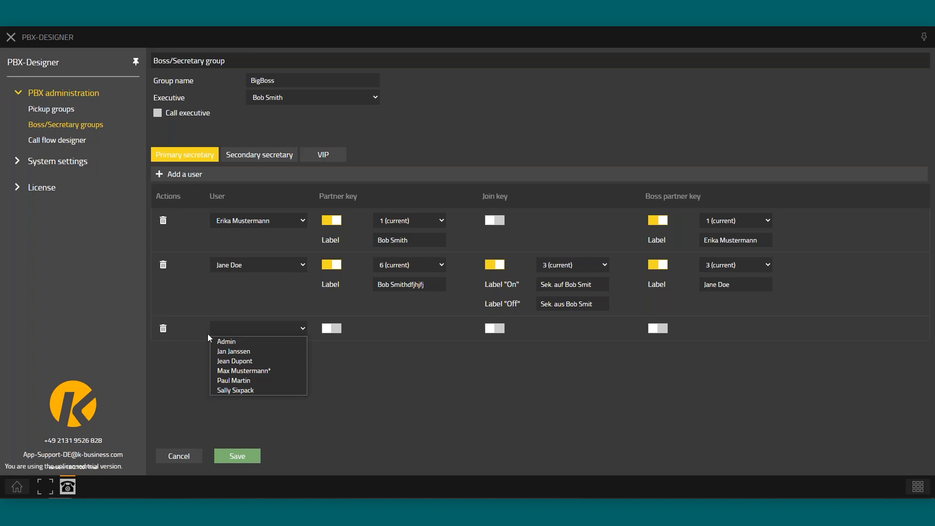
pyautogui.click(163, 329)
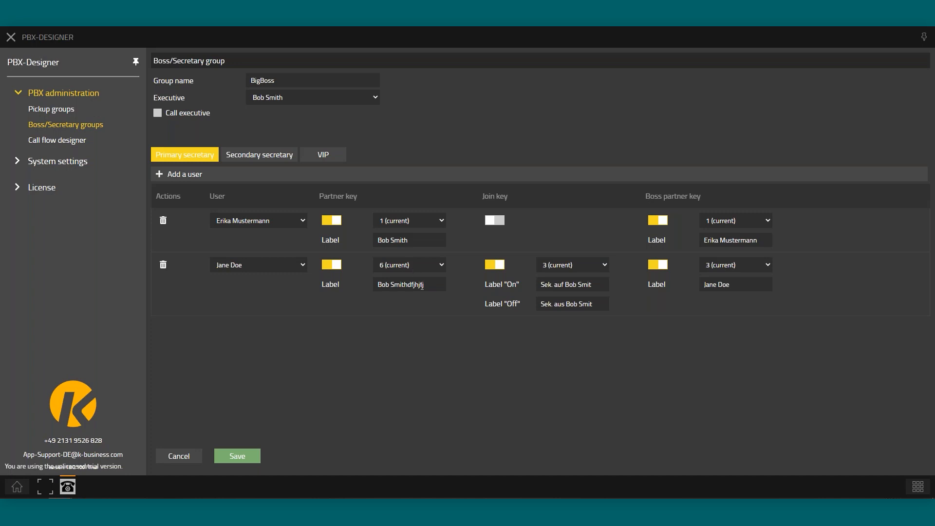
# Change the primary secretaries' partner-key labels to end in 56664 and 444
pyautogui.moveTo(407, 284); pyautogui.dragTo(465, 284)
pyautogui.press('BackSpace')
pyautogui.write('56664')
pyautogui.click(436, 238)
pyautogui.write('444')
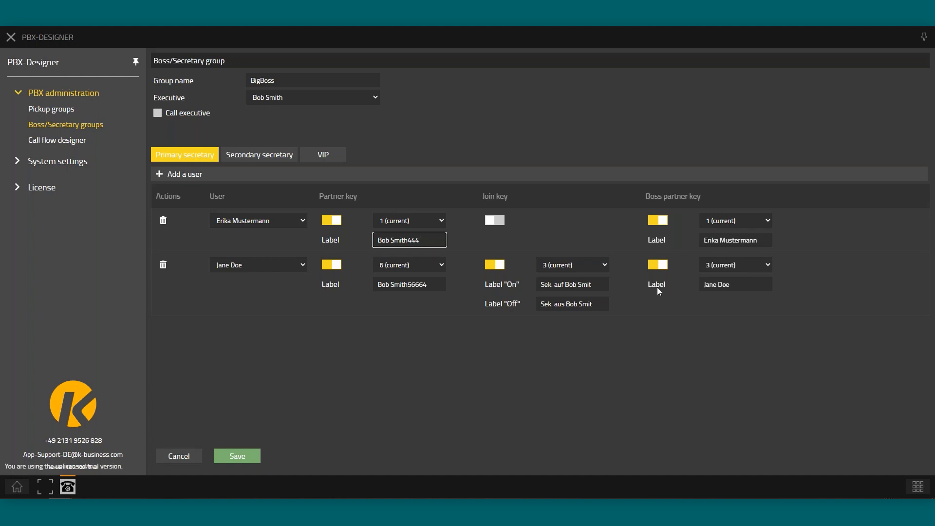
# Keep the boss partner key, label it ff45, and show the Secondary secretary list
pyautogui.click(744, 267)
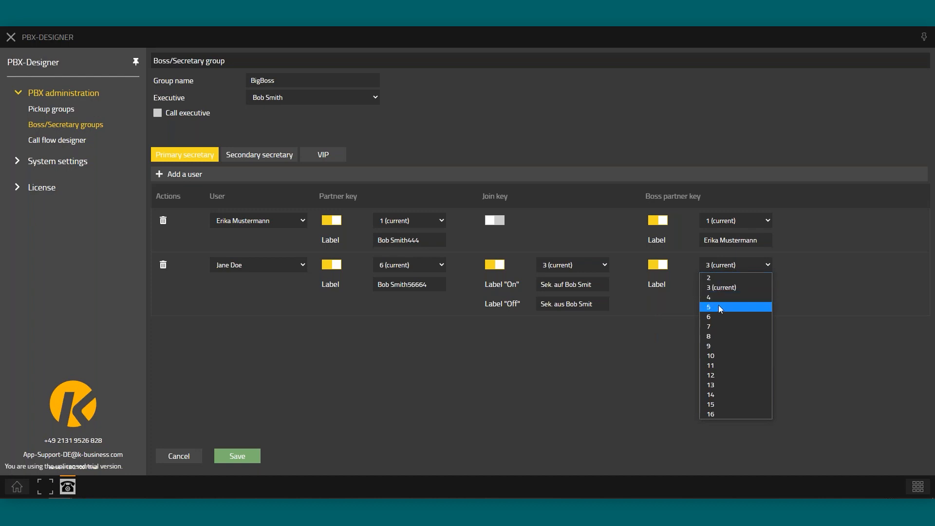
pyautogui.click(798, 293)
pyautogui.click(754, 287)
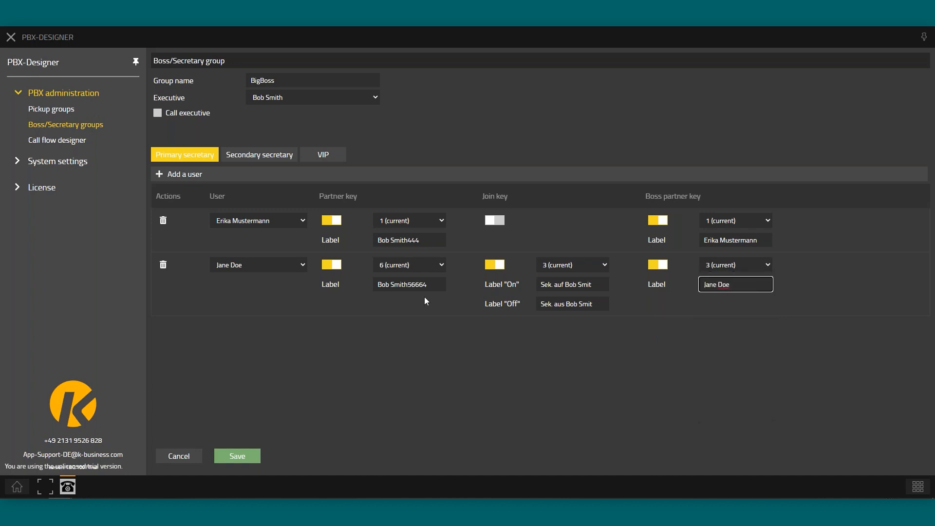
pyautogui.write('ff45')
pyautogui.click(258, 155)
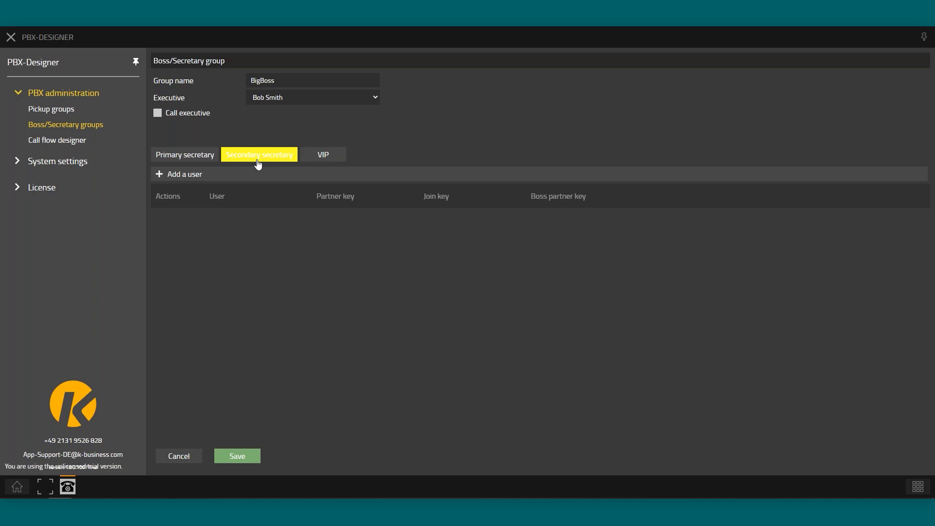
# Add a secondary secretary row to BigBoss and assign a user to it
pyautogui.click(188, 176)
pyautogui.click(253, 219)
pyautogui.click(252, 253)
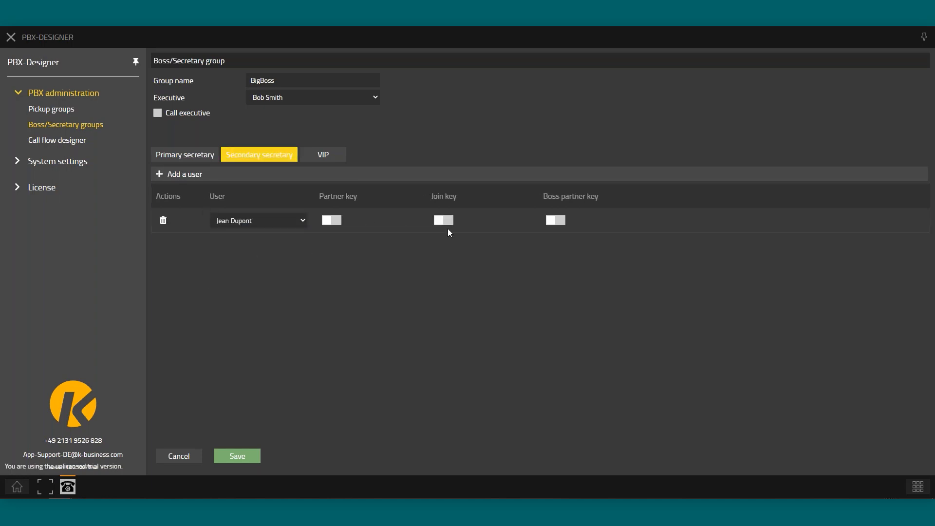
pyautogui.click(247, 219)
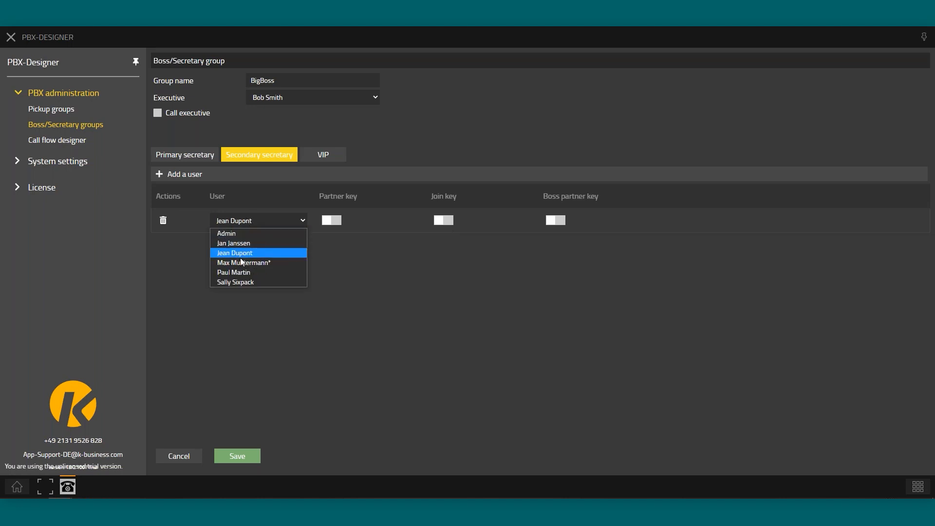
pyautogui.moveTo(242, 267)
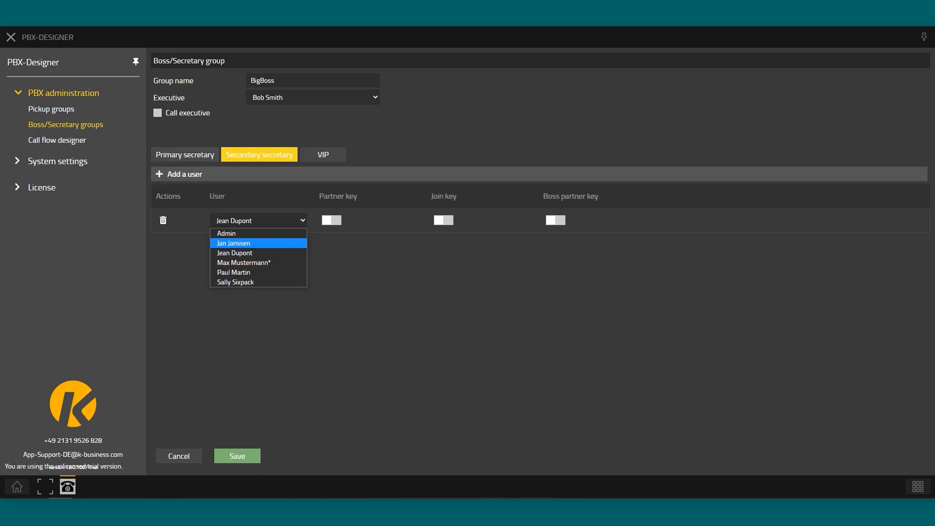
pyautogui.click(449, 281)
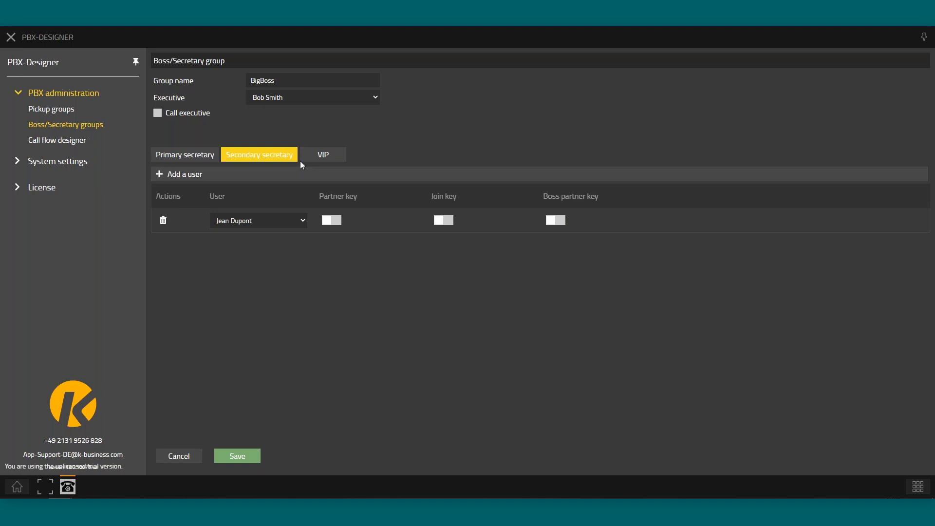
# Review the VIP users, then cancel and discard the BigBoss edits, highlighting Boss2's executive
pyautogui.click(323, 156)
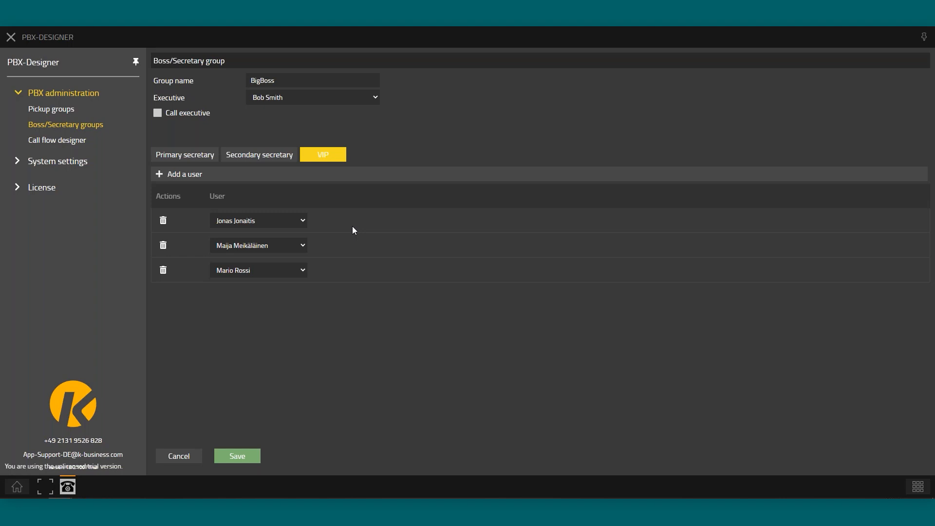
pyautogui.click(179, 455)
pyautogui.click(563, 271)
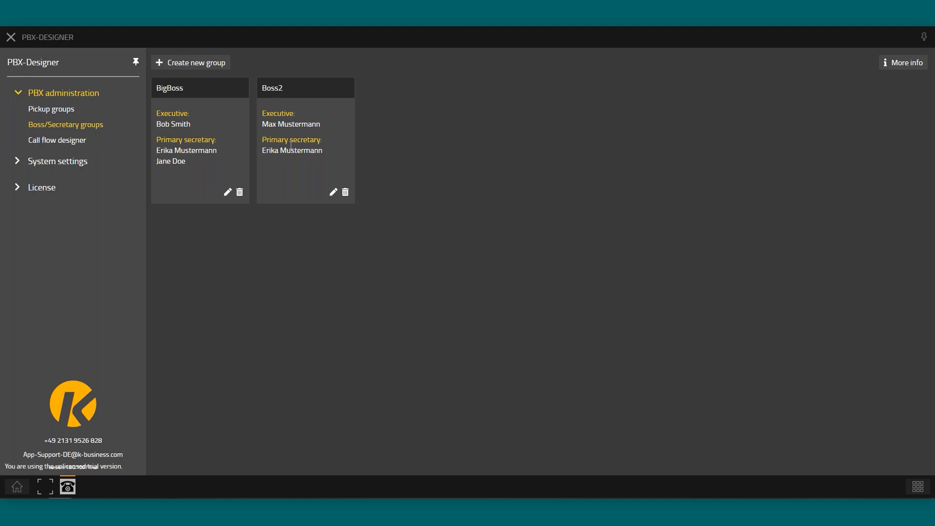
pyautogui.moveTo(263, 124); pyautogui.dragTo(316, 124)
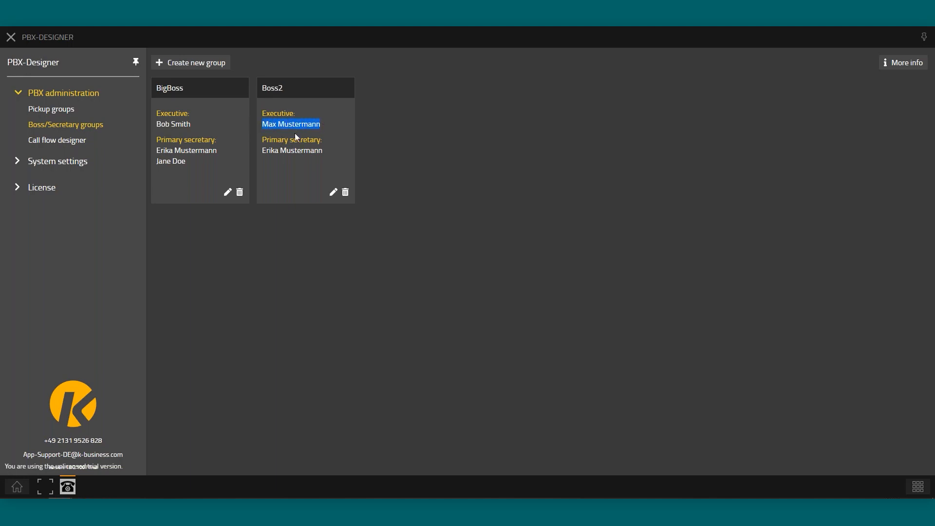
# Reopen BigBoss, add a blank primary secretary row, browse users without choosing, then discard
pyautogui.moveTo(173, 130); pyautogui.dragTo(172, 142)
pyautogui.click(227, 192)
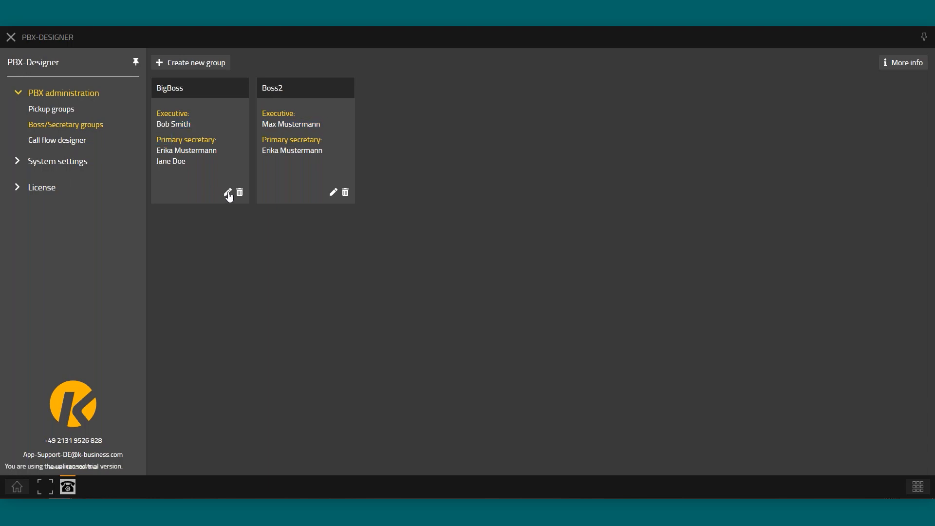
pyautogui.click(174, 174)
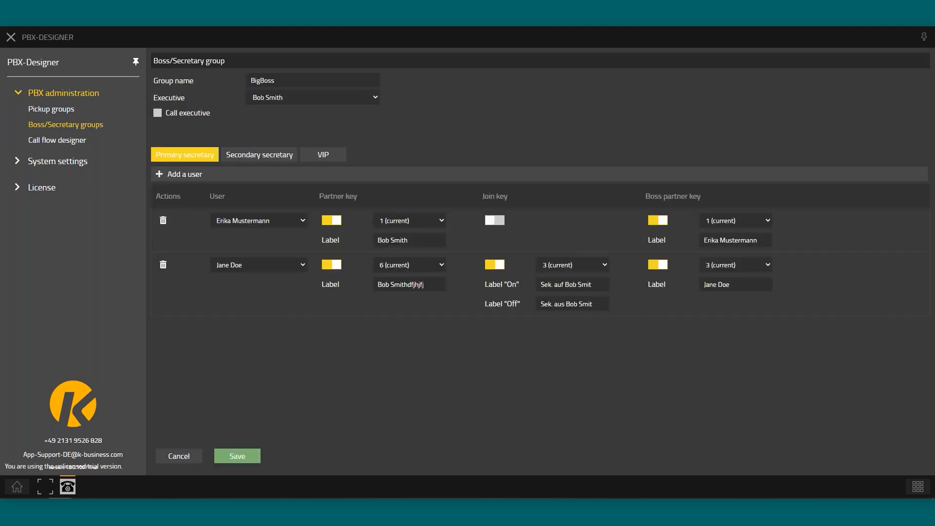
pyautogui.click(253, 329)
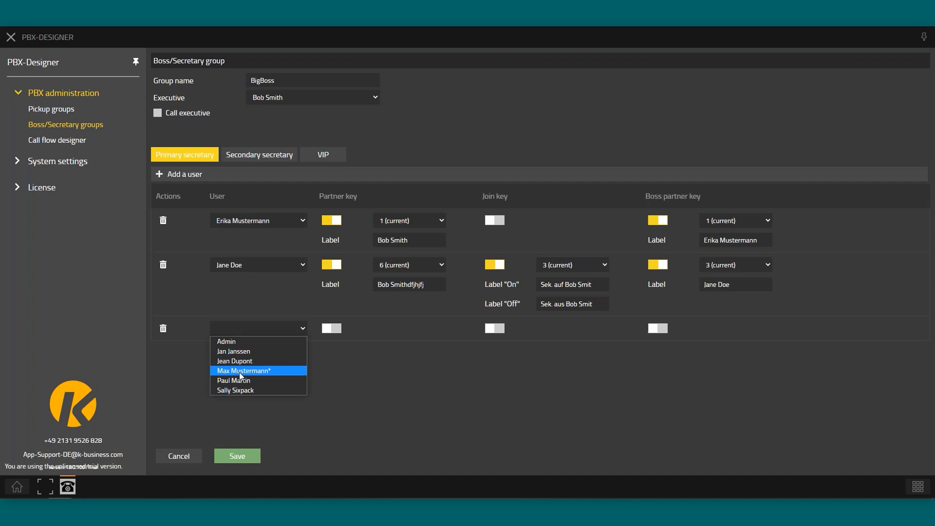
pyautogui.moveTo(228, 372)
pyautogui.moveTo(271, 372)
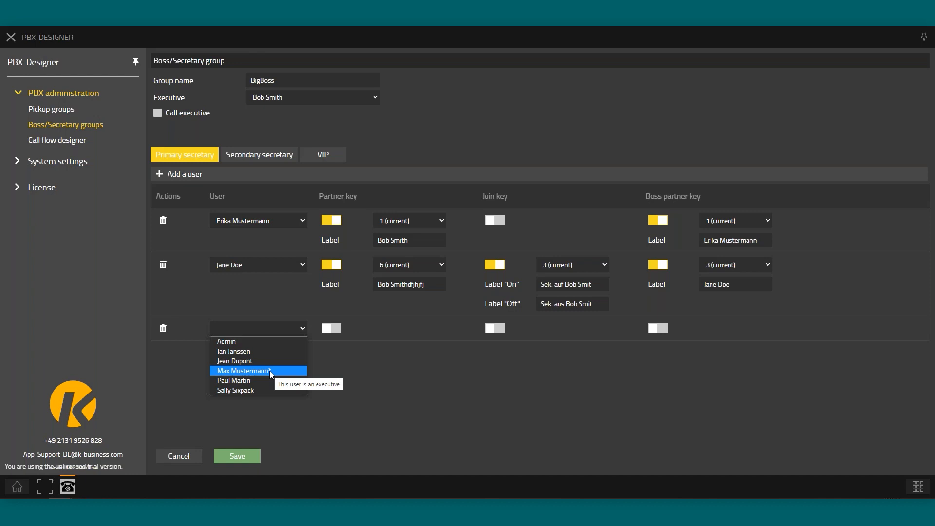
pyautogui.click(328, 369)
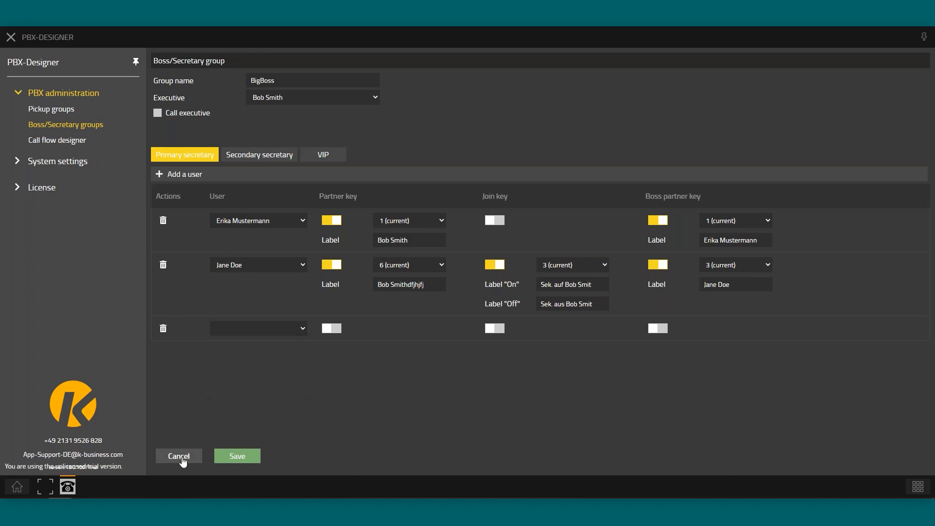
pyautogui.click(183, 460)
# Confirm discarding the unsaved BigBoss group changes
pyautogui.click(560, 271)
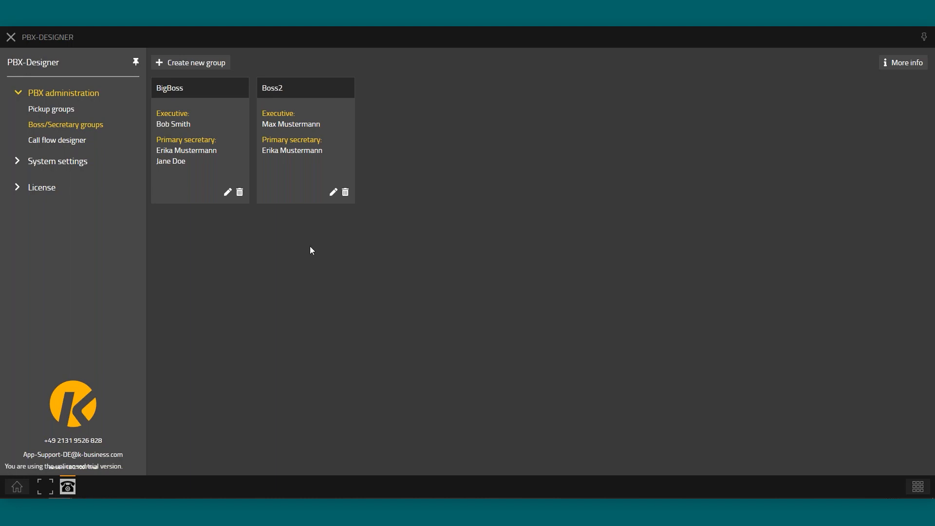
# Open the call flow overview and then the Zentrale call flow (number 10) for editing
pyautogui.click(64, 145)
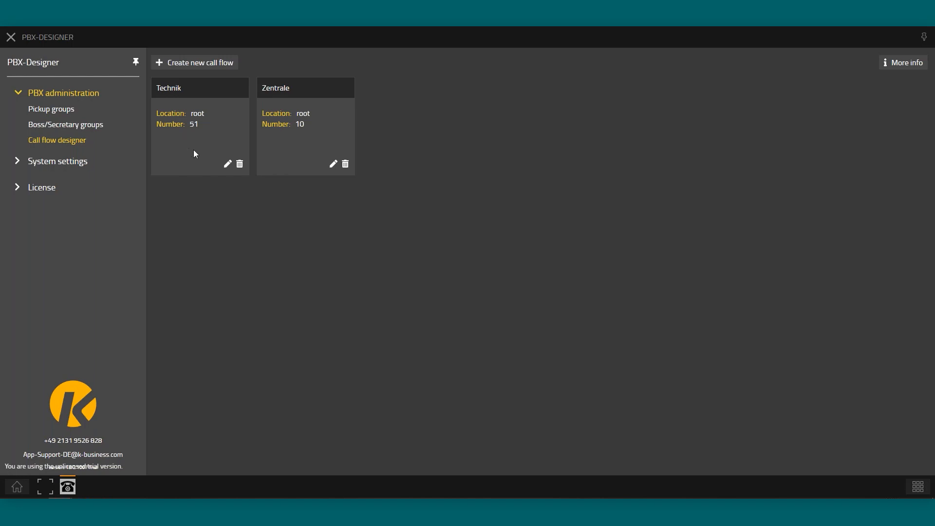
pyautogui.click(333, 163)
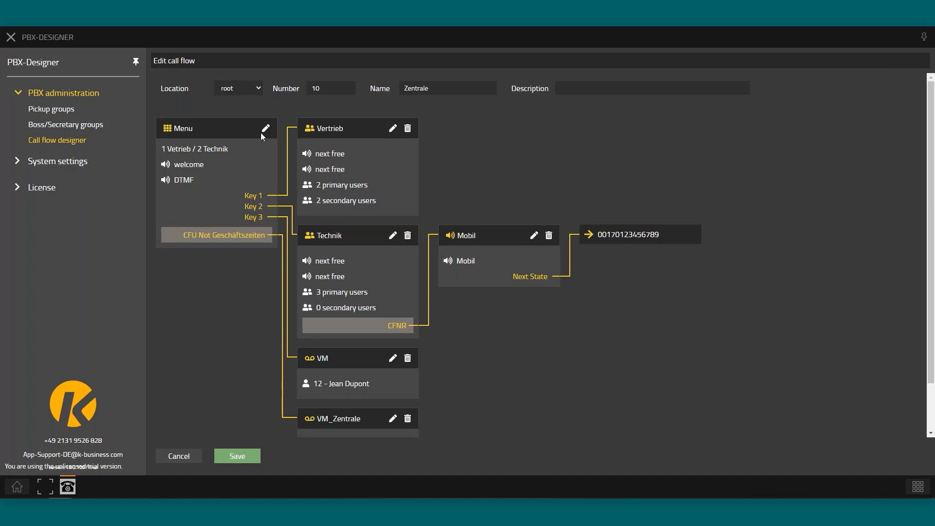
pyautogui.moveTo(323, 90); pyautogui.dragTo(287, 92)
# Open the Zentrale Menu state's edit form, leaving its state type on Menu
pyautogui.click(266, 129)
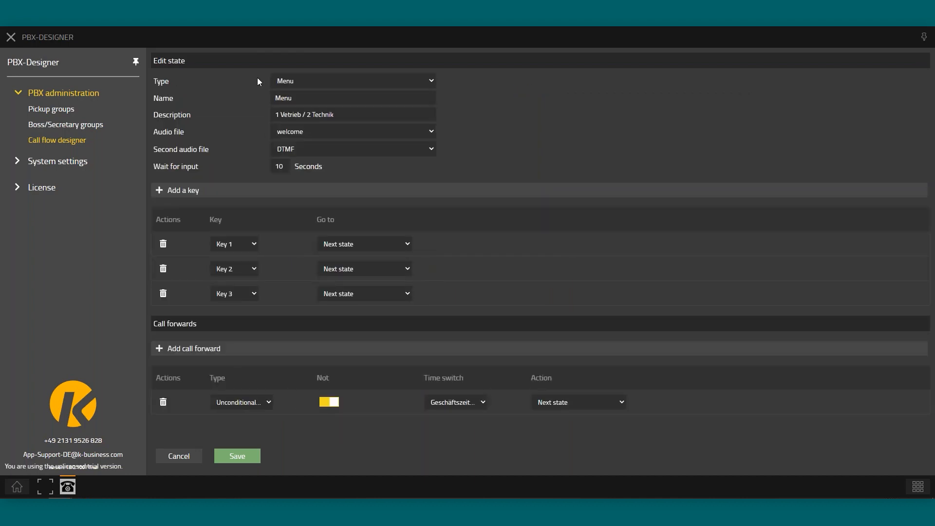
pyautogui.click(291, 82)
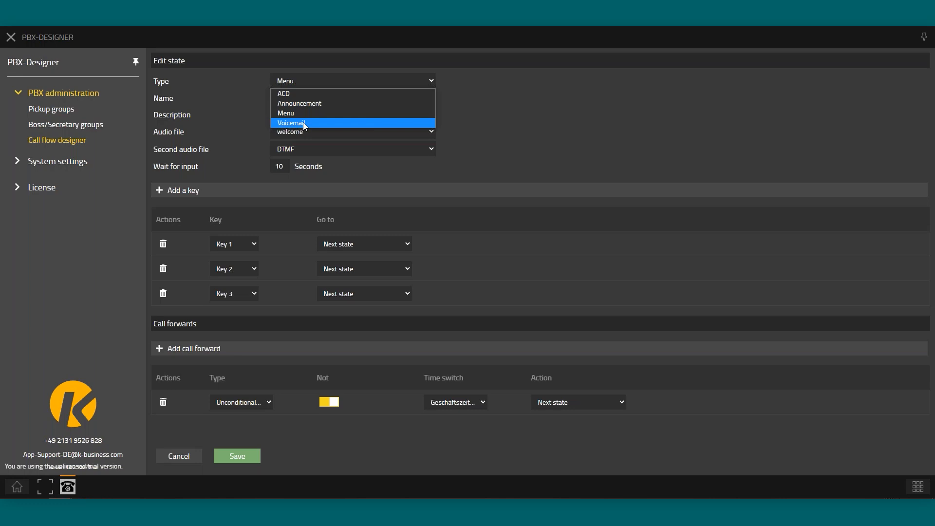
pyautogui.click(511, 89)
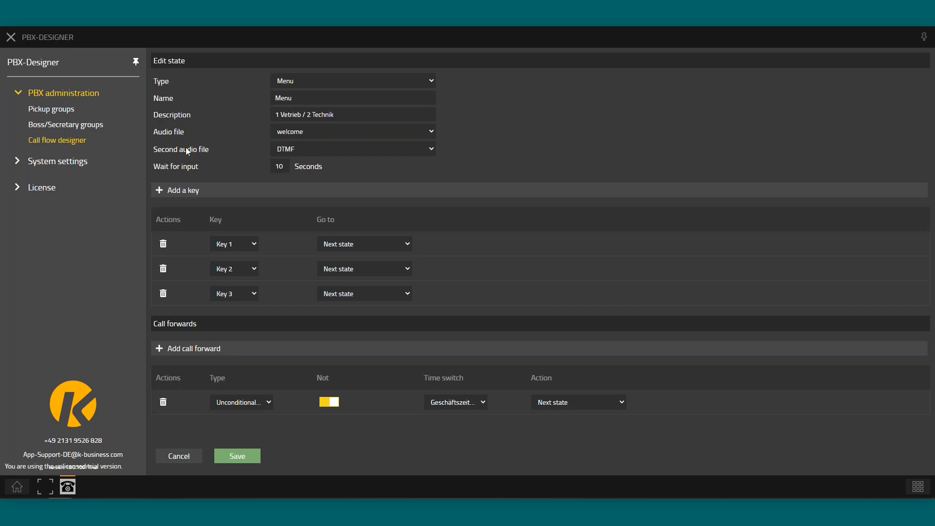
pyautogui.moveTo(290, 152)
# Add a Key 4 row to the Zentrale menu and route it to an entered phone number
pyautogui.click(170, 194)
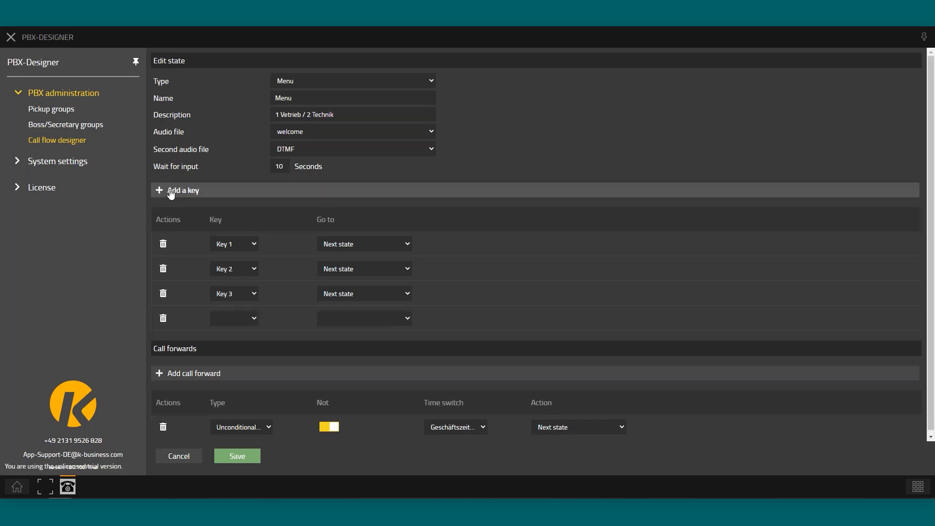
pyautogui.click(232, 320)
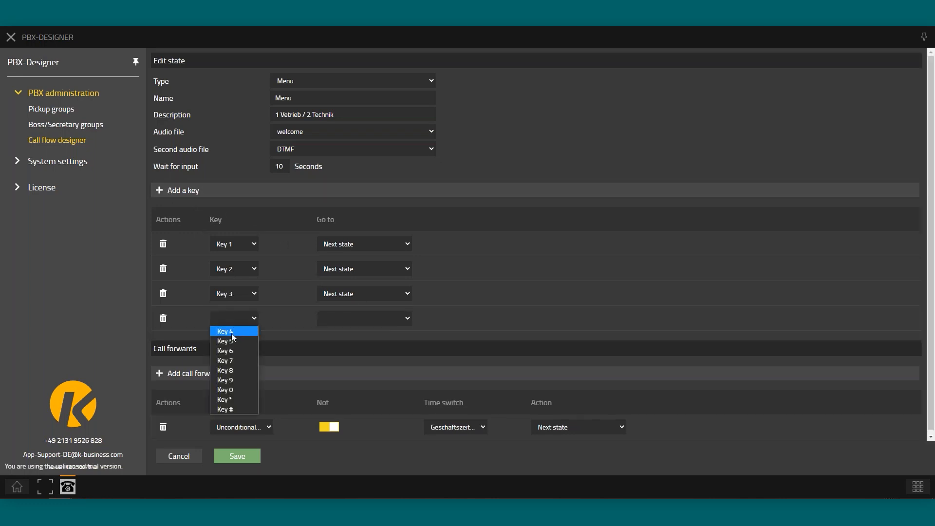
pyautogui.click(232, 333)
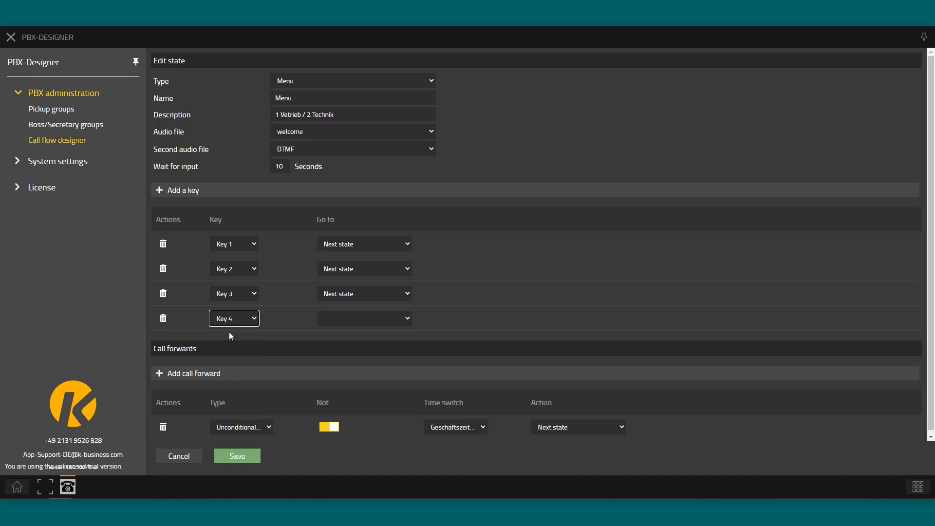
pyautogui.click(354, 317)
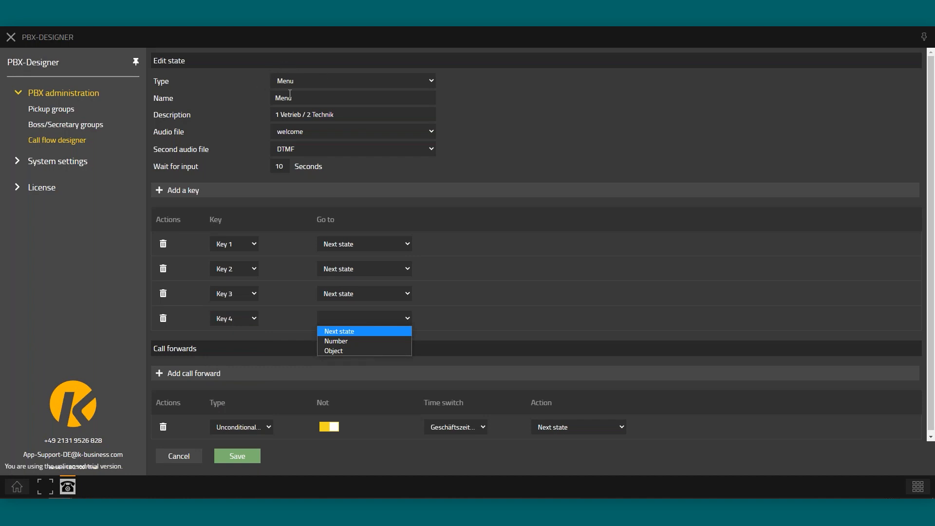
pyautogui.click(348, 341)
pyautogui.click(450, 320)
pyautogui.write('1235')
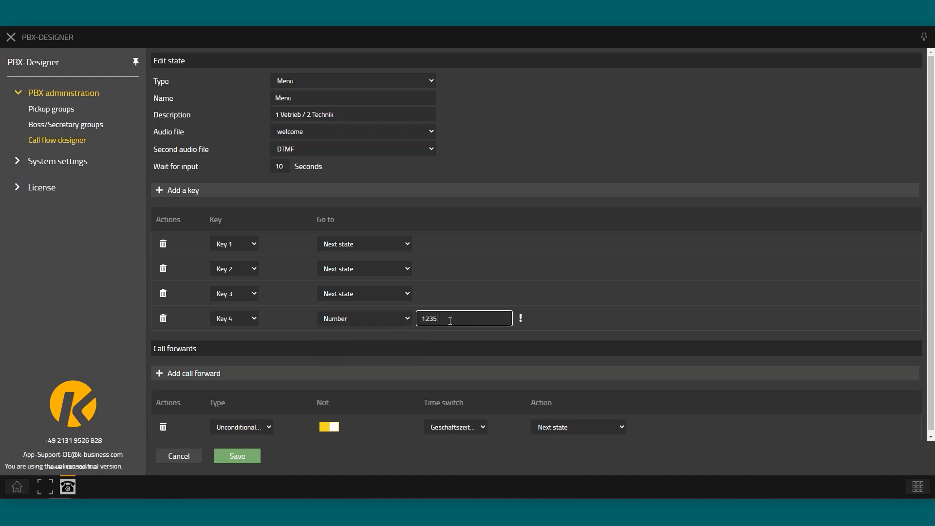
pyautogui.press('BackSpace')
pyautogui.press('BackSpace')
pyautogui.press('BackSpace')
pyautogui.press('BackSpace')
# Reroute Key 4 to user object 11 instead and save the menu
pyautogui.click(393, 320)
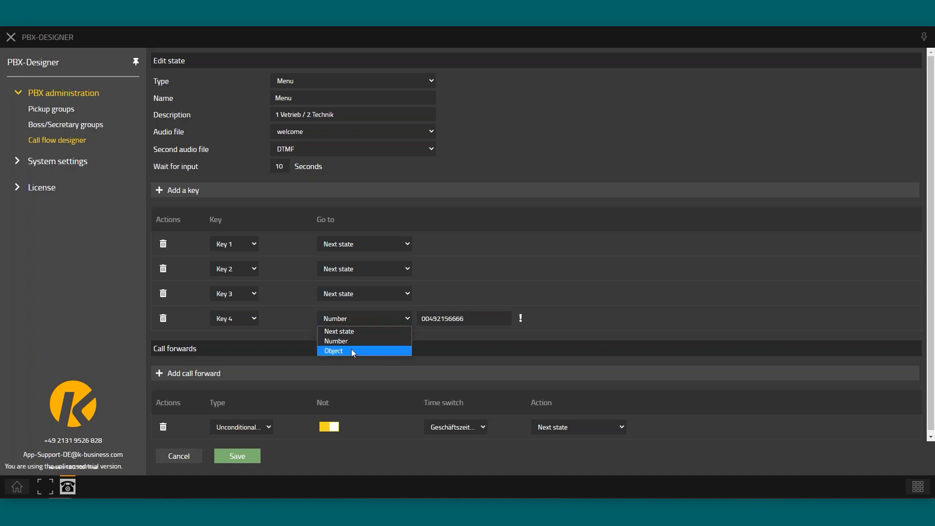
pyautogui.click(352, 350)
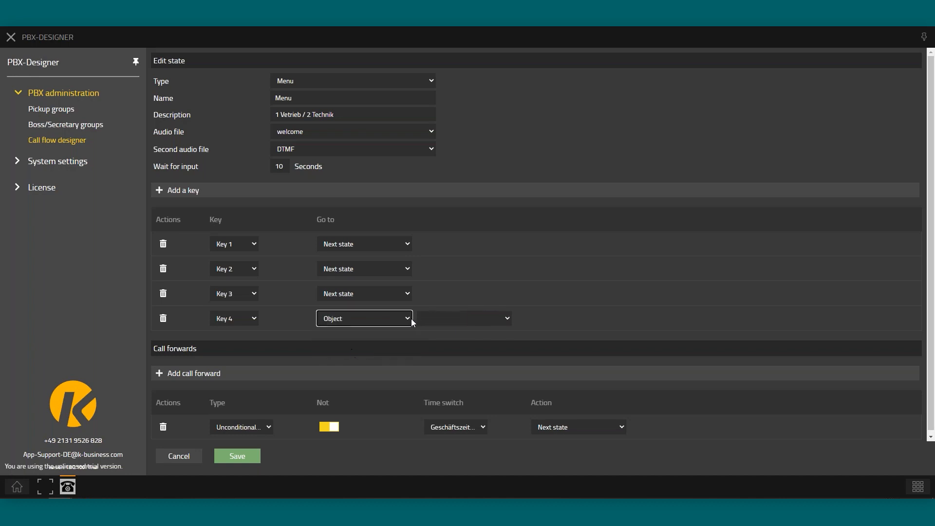
pyautogui.click(454, 320)
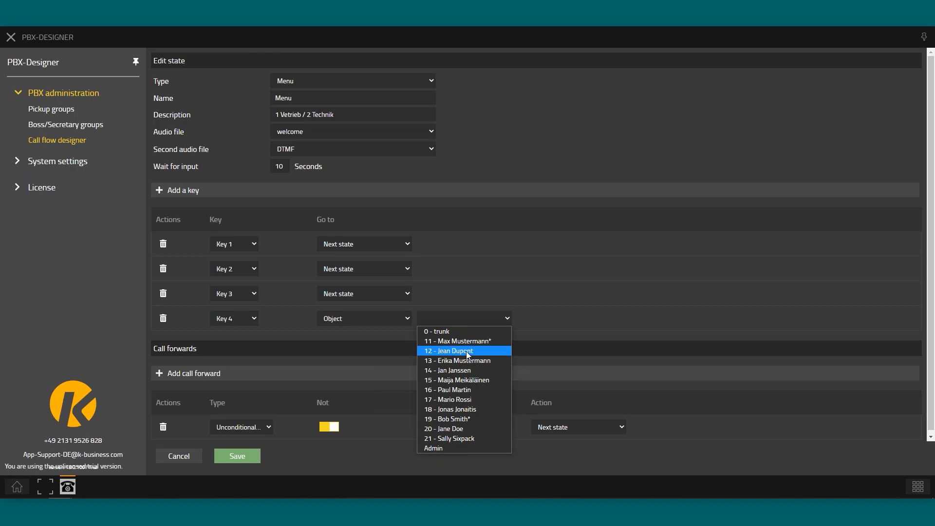
pyautogui.click(457, 341)
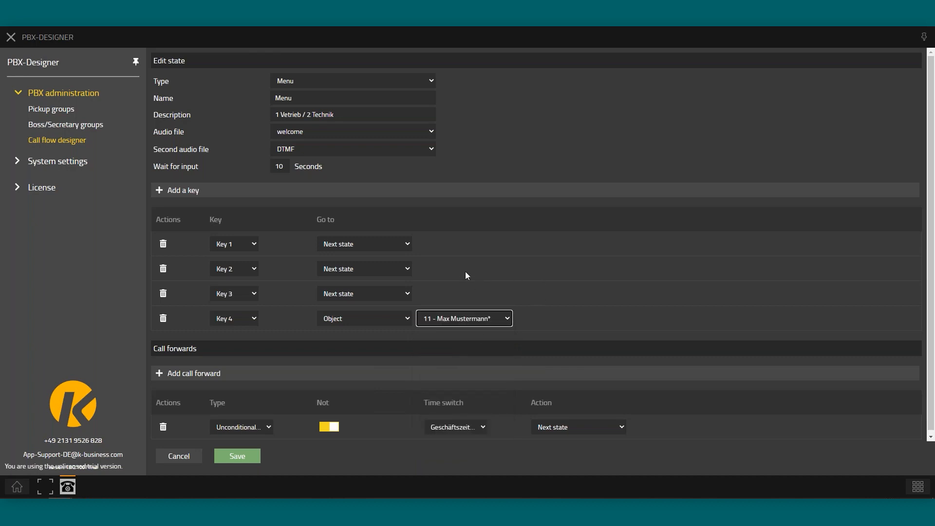
pyautogui.click(239, 456)
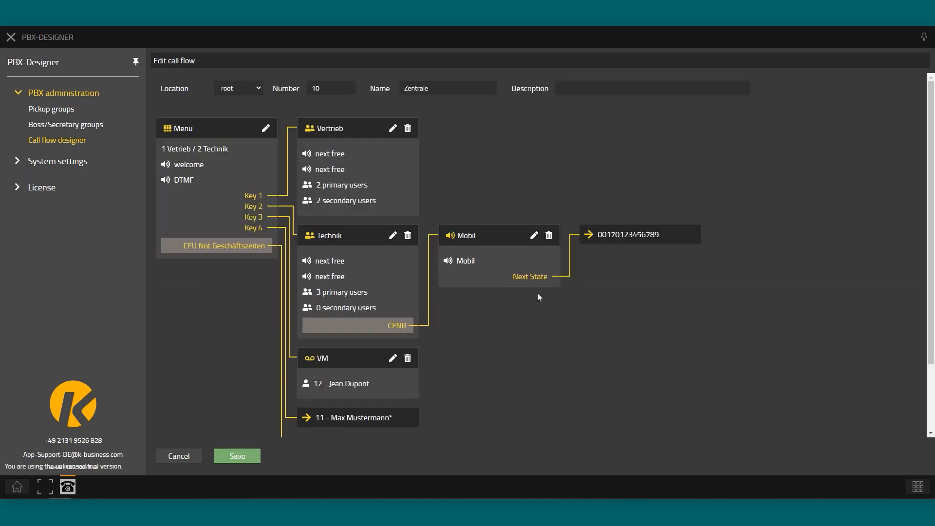
pyautogui.moveTo(245, 198); pyautogui.dragTo(268, 199)
pyautogui.click(252, 199)
pyautogui.click(257, 191)
# Open the Vertrieb ACD state, turning Use ringing tone on and back off, and review the form
pyautogui.click(392, 129)
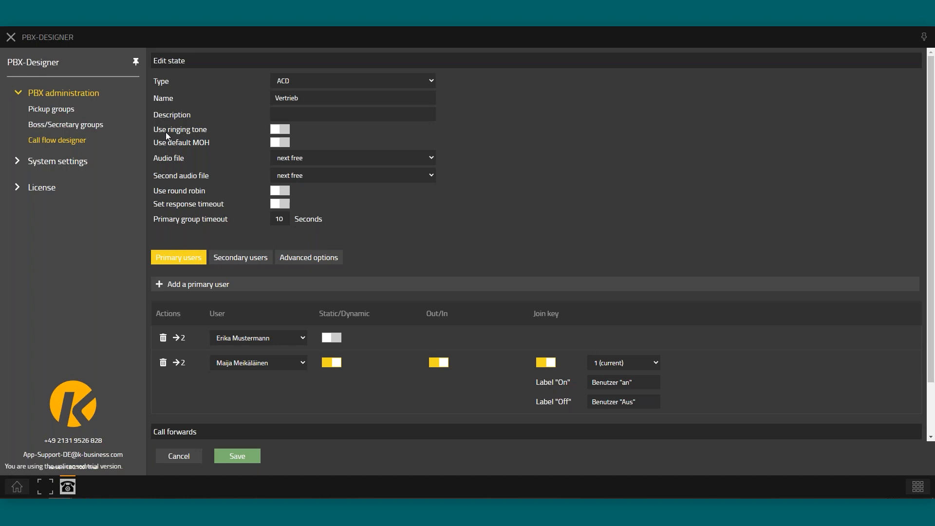
pyautogui.moveTo(165, 133); pyautogui.dragTo(205, 130)
pyautogui.click(282, 131)
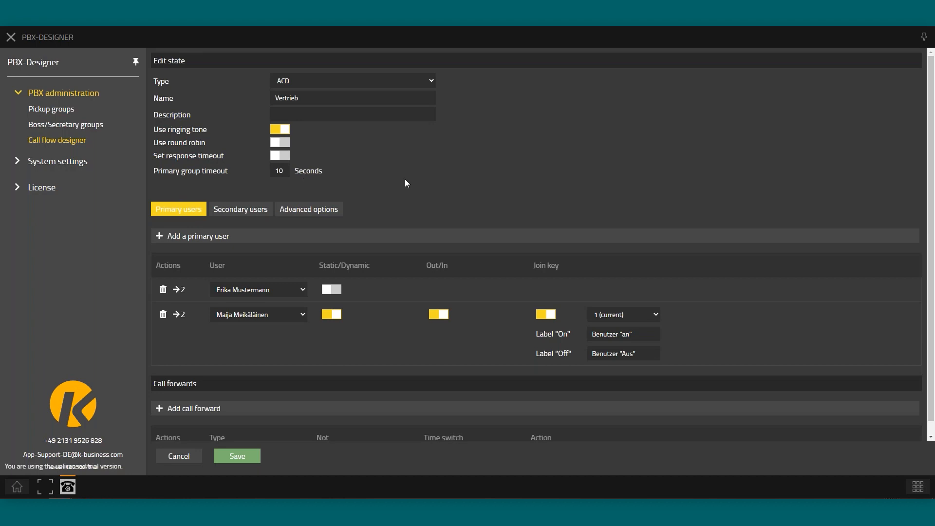
pyautogui.click(282, 130)
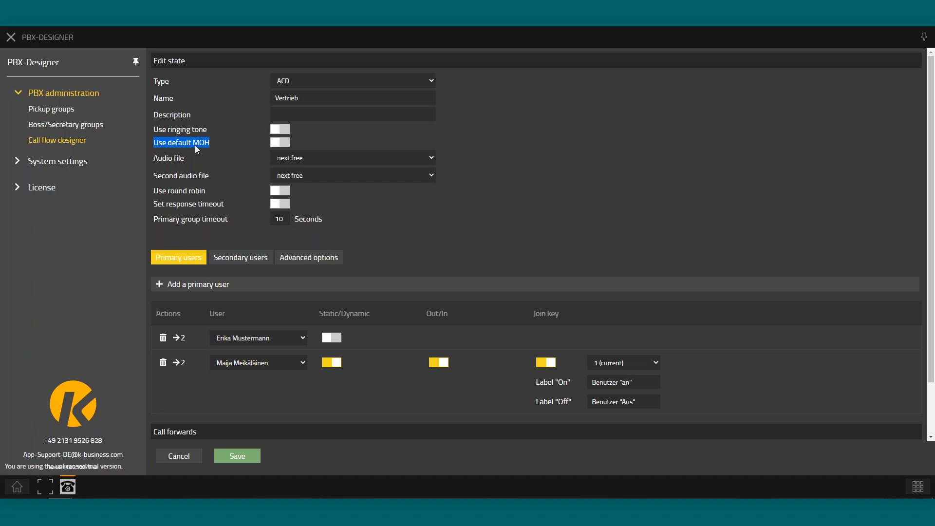
pyautogui.click(176, 159)
pyautogui.scroll(-3, 322, 204)
pyautogui.scroll(3, 361, 124)
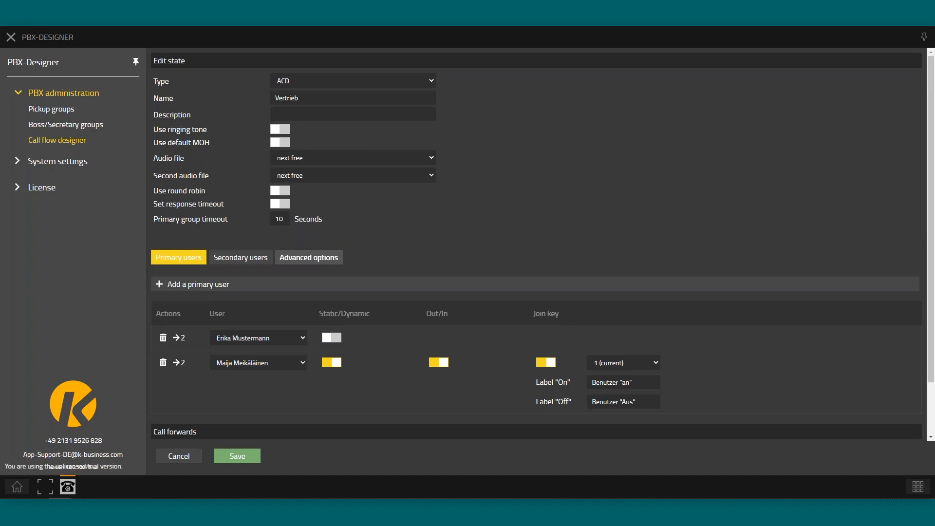
pyautogui.scroll(-3, 338, 255)
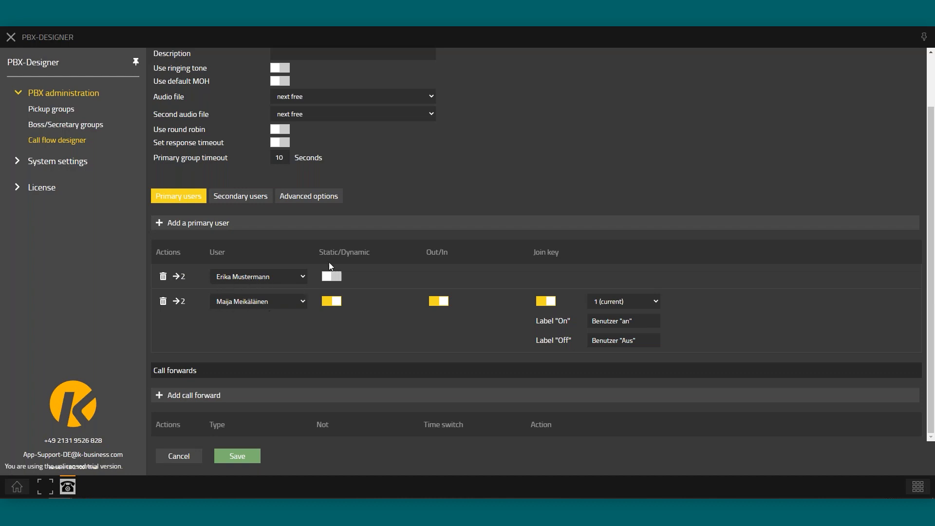
# Switch the second primary user out and back in, check join keys, then view secondary users
pyautogui.moveTo(323, 253); pyautogui.dragTo(370, 253)
pyautogui.click(339, 251)
pyautogui.click(439, 306)
pyautogui.click(443, 306)
pyautogui.click(611, 305)
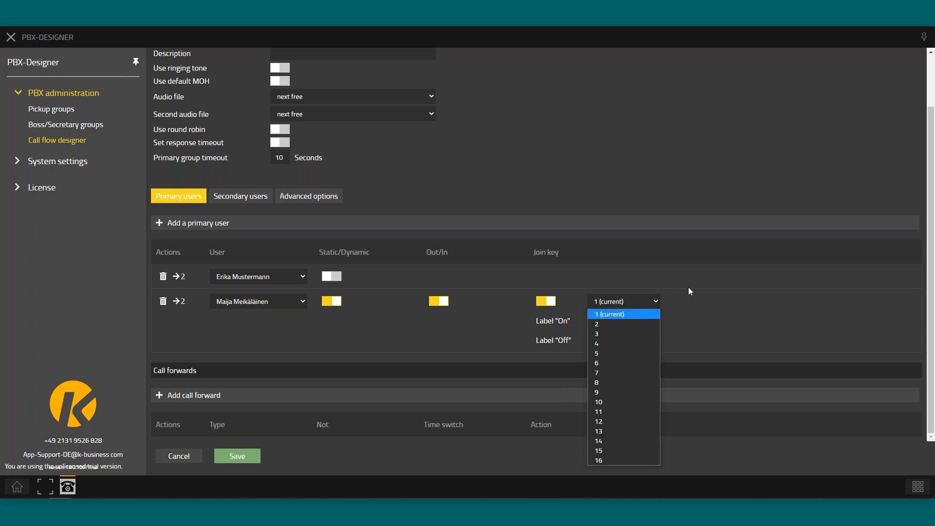
pyautogui.click(599, 302)
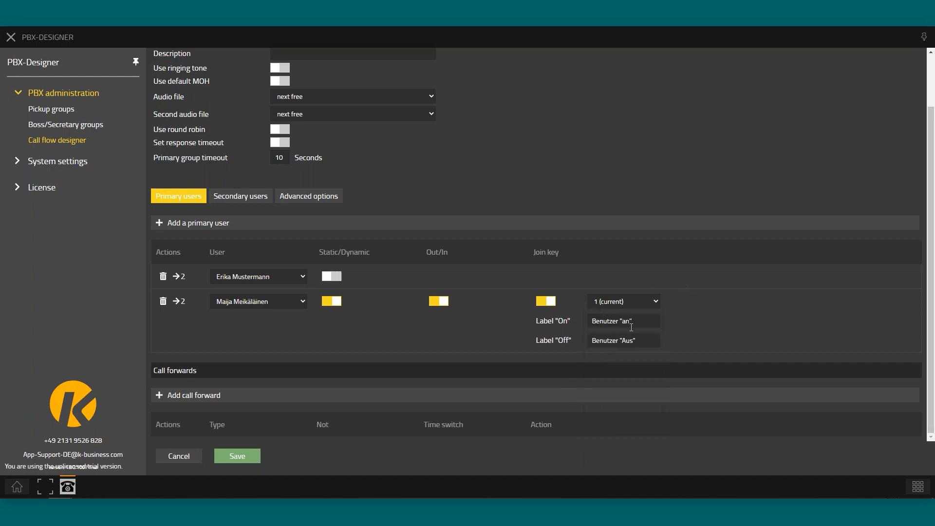
pyautogui.click(238, 199)
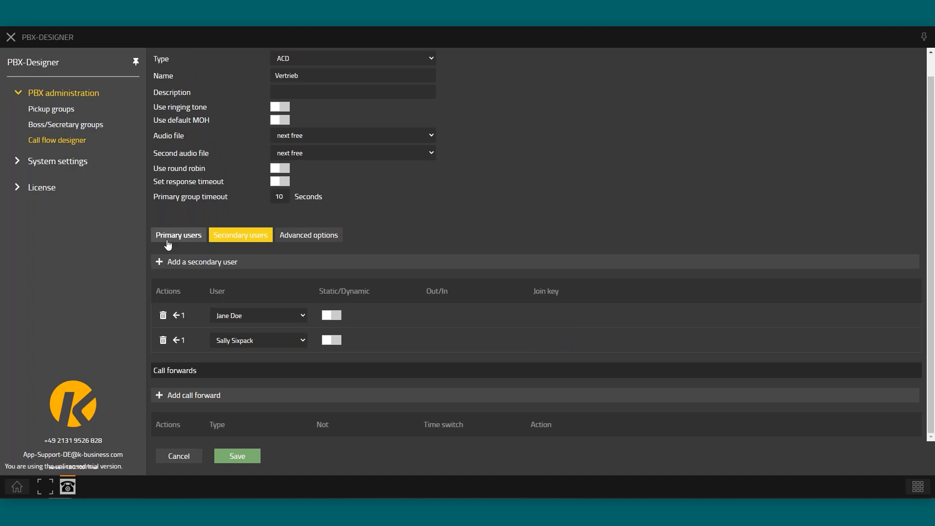
# Browse the Vertrieb primary, secondary and advanced options tabs, then discard the form unsaved
pyautogui.moveTo(154, 194); pyautogui.dragTo(213, 203)
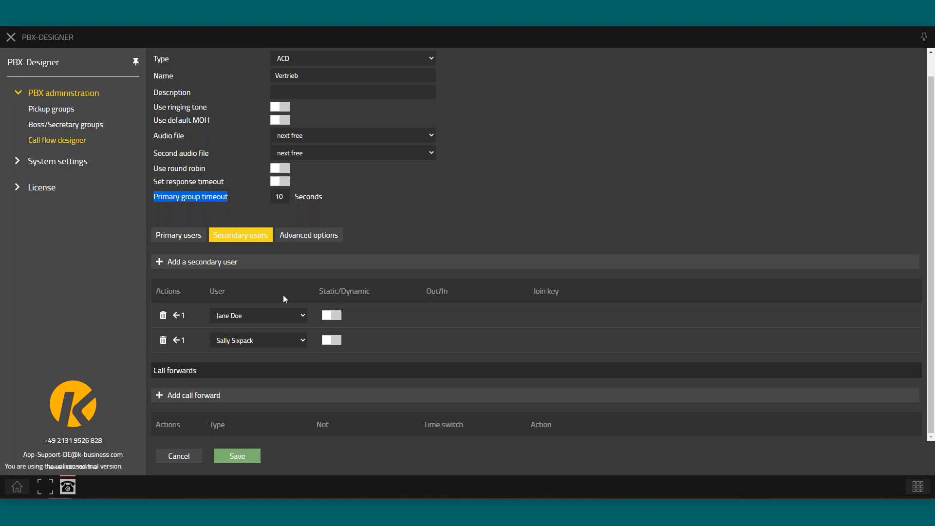
pyautogui.click(172, 238)
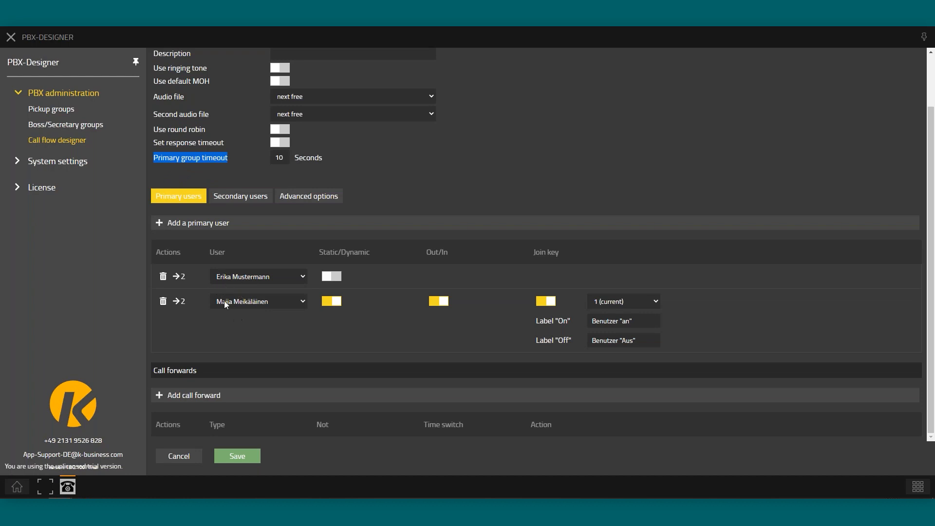
pyautogui.click(235, 198)
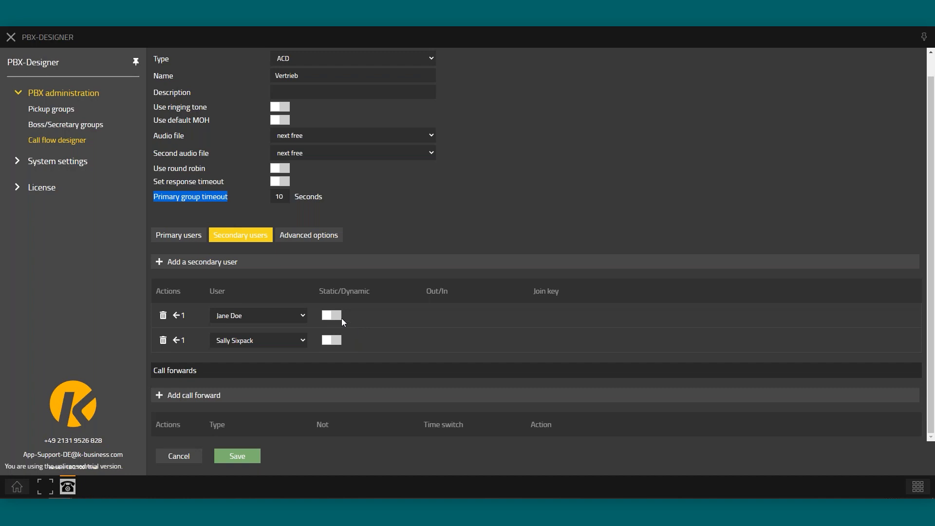
pyautogui.click(299, 235)
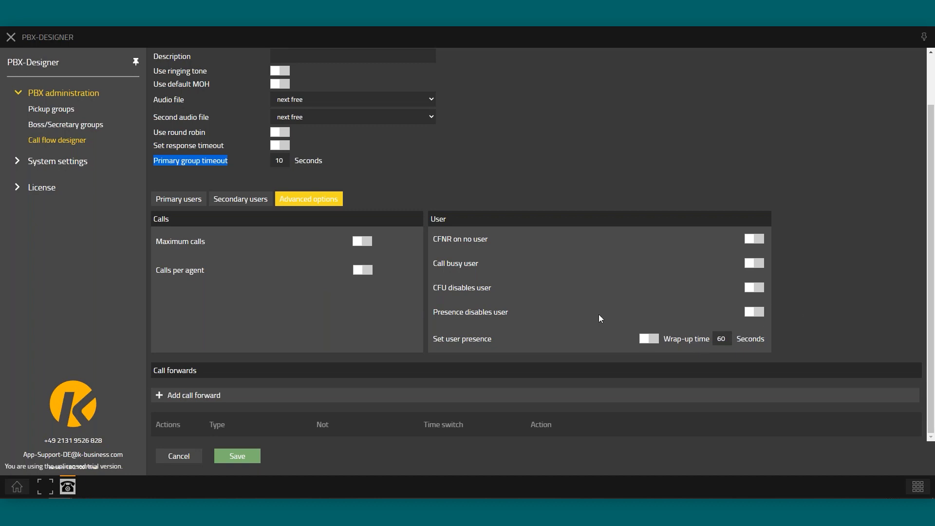
pyautogui.click(179, 455)
pyautogui.click(573, 269)
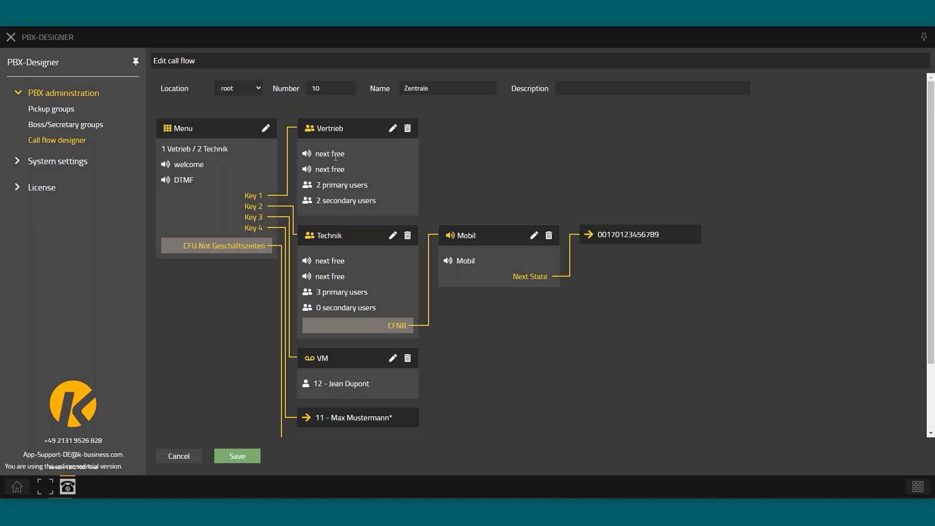
pyautogui.moveTo(335, 236); pyautogui.dragTo(318, 241)
pyautogui.click(392, 235)
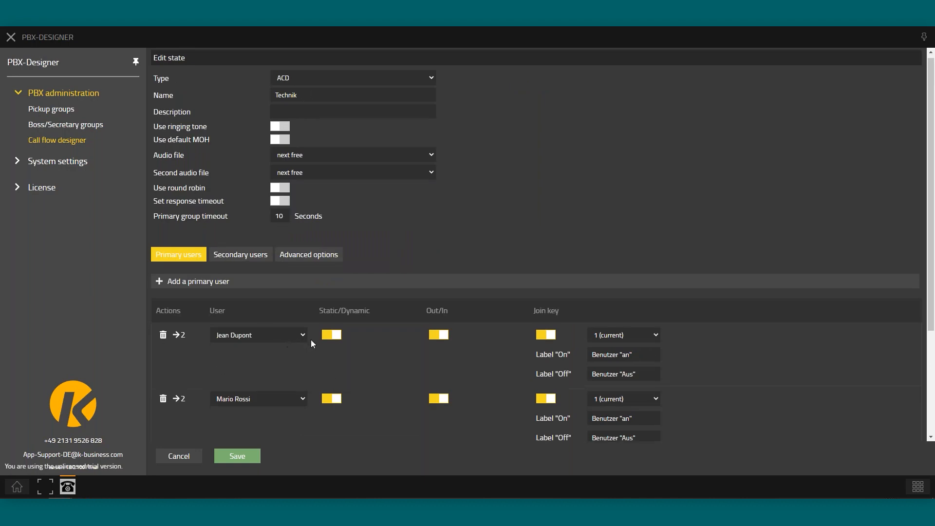
pyautogui.scroll(-3, 310, 340)
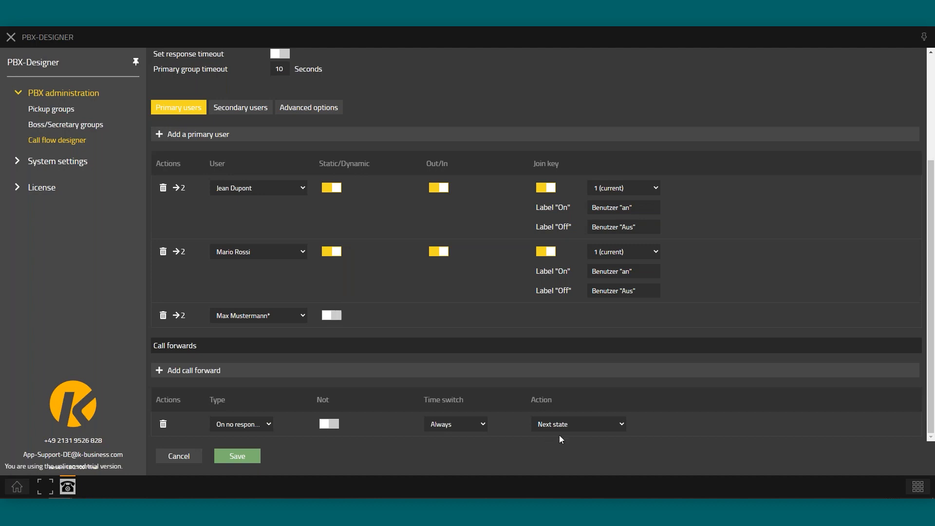
pyautogui.click(179, 455)
pyautogui.click(560, 271)
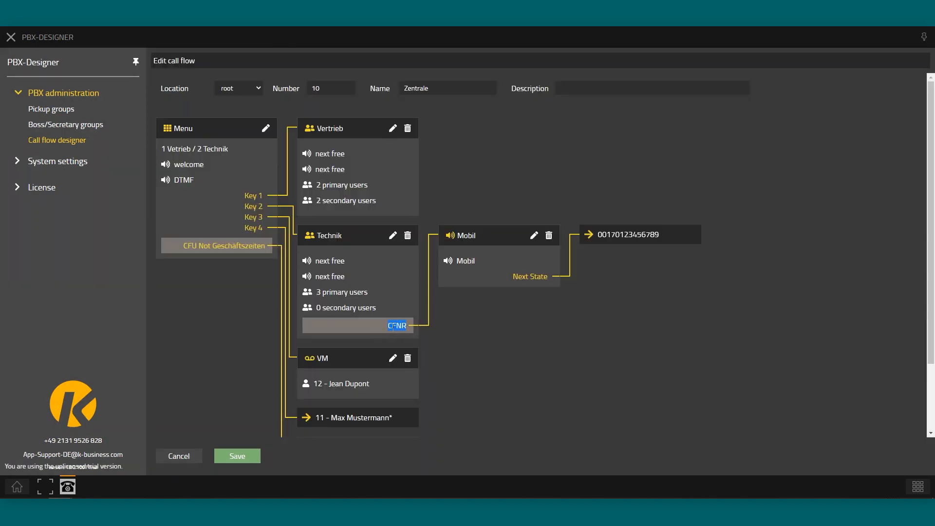
# Open the Mobil announcement state's edit form from the call flow diagram
pyautogui.click(534, 236)
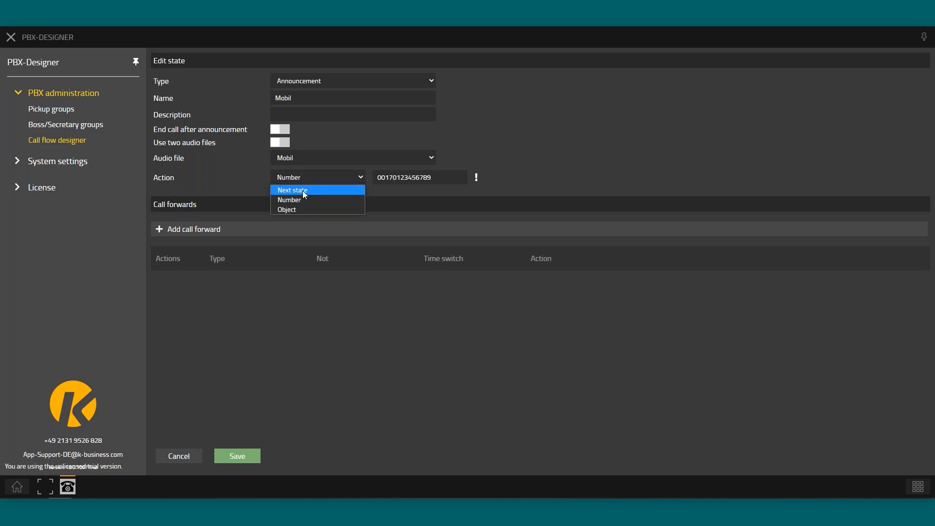
# Try the Mobil action as next state and object, then restore forwarding to the mobile number
pyautogui.click(311, 189)
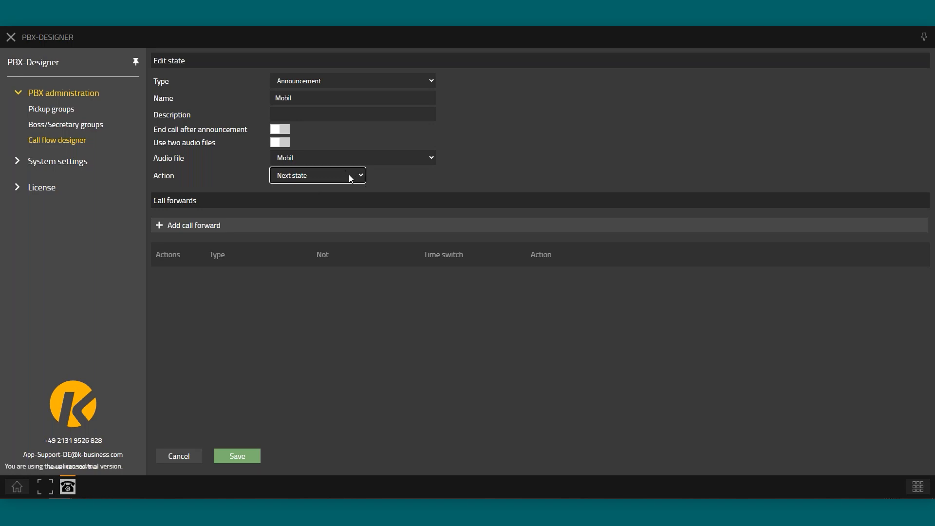
pyautogui.click(348, 174)
pyautogui.click(299, 207)
pyautogui.click(390, 178)
pyautogui.click(509, 176)
pyautogui.click(294, 178)
pyautogui.click(300, 196)
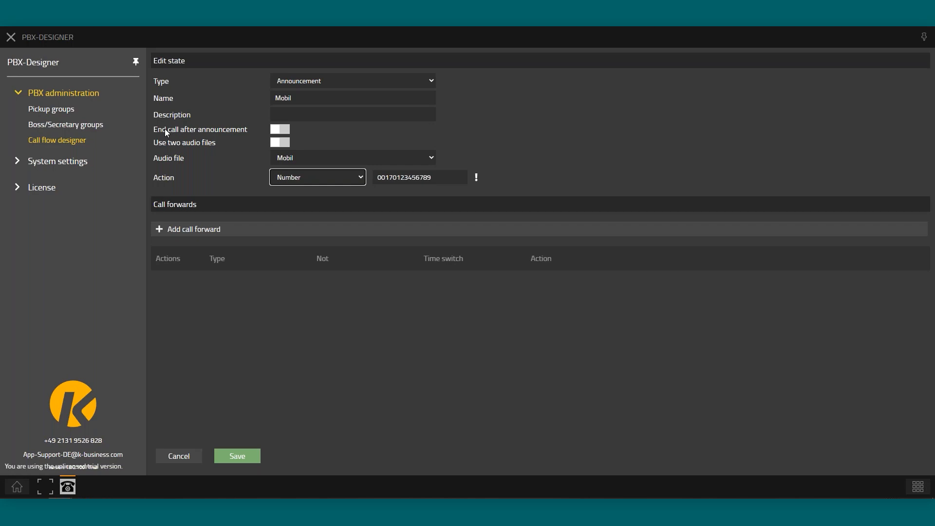
# Keep the call continuing after the announcement, enable two audio files with looping the second, and save
pyautogui.moveTo(158, 130); pyautogui.dragTo(196, 129)
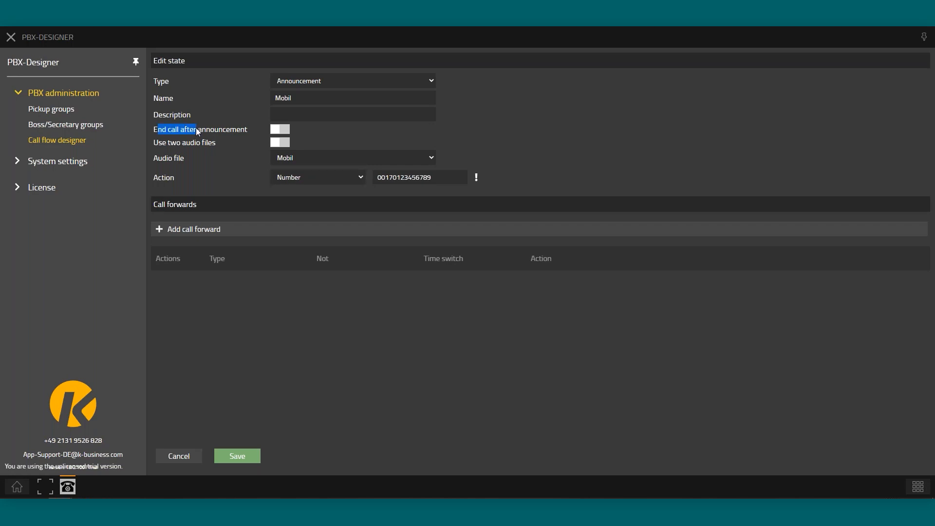
pyautogui.click(280, 129)
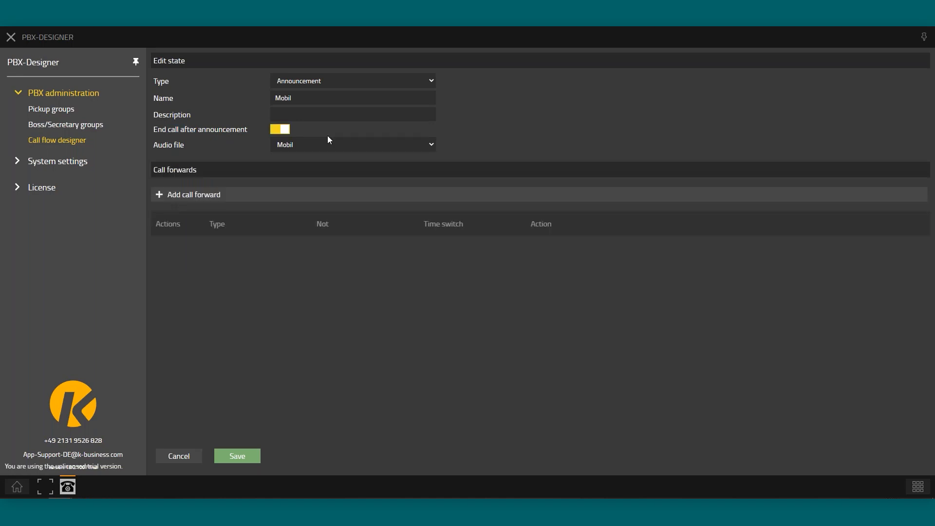
pyautogui.click(279, 132)
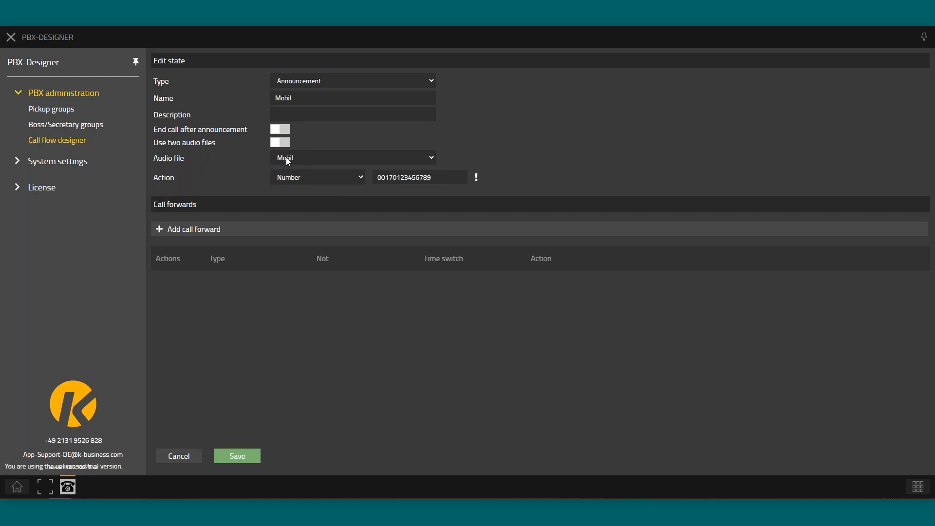
pyautogui.click(280, 143)
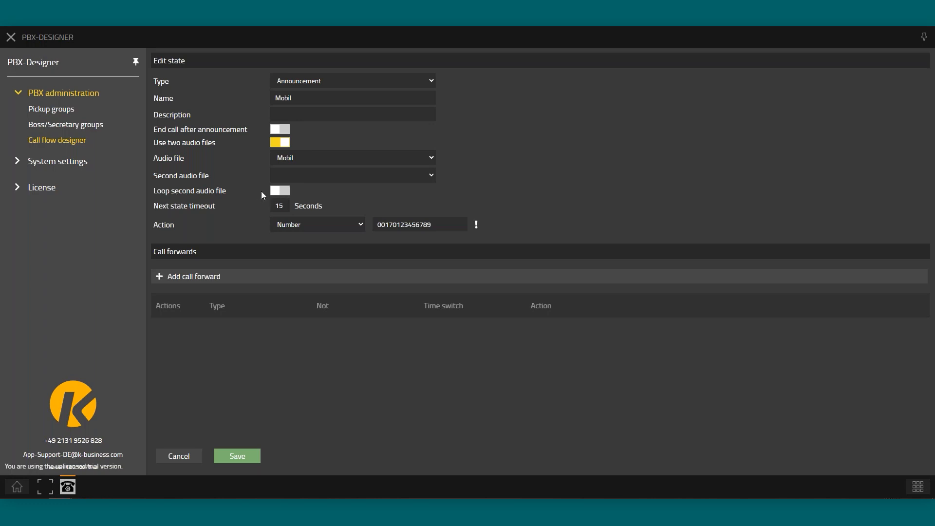
pyautogui.click(274, 191)
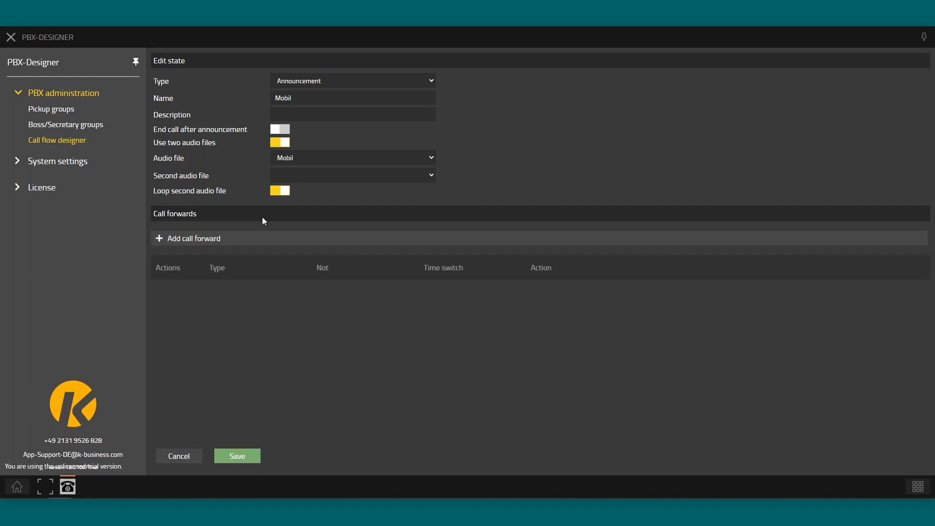
pyautogui.click(235, 456)
# Discard the Mobil edits and check the VM state's mailbox list, keeping mailbox 12
pyautogui.click(170, 460)
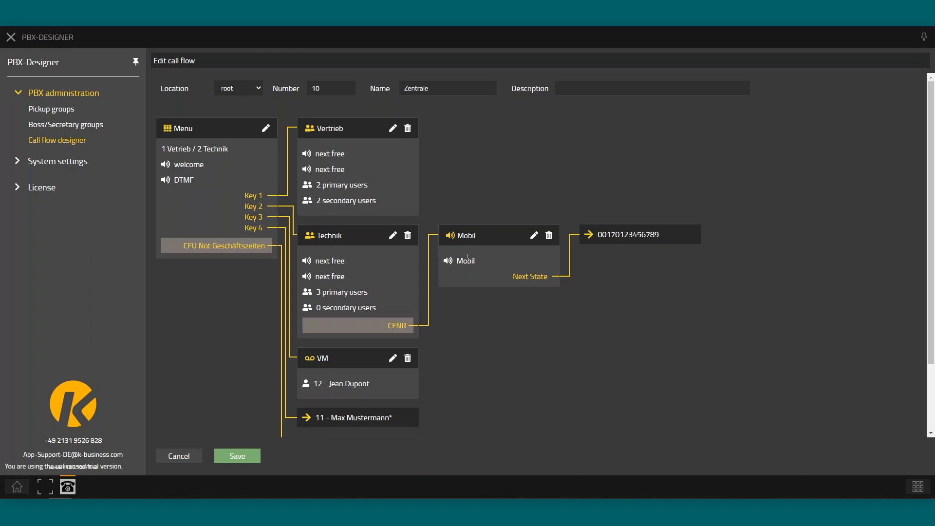
pyautogui.scroll(-2, 427, 323)
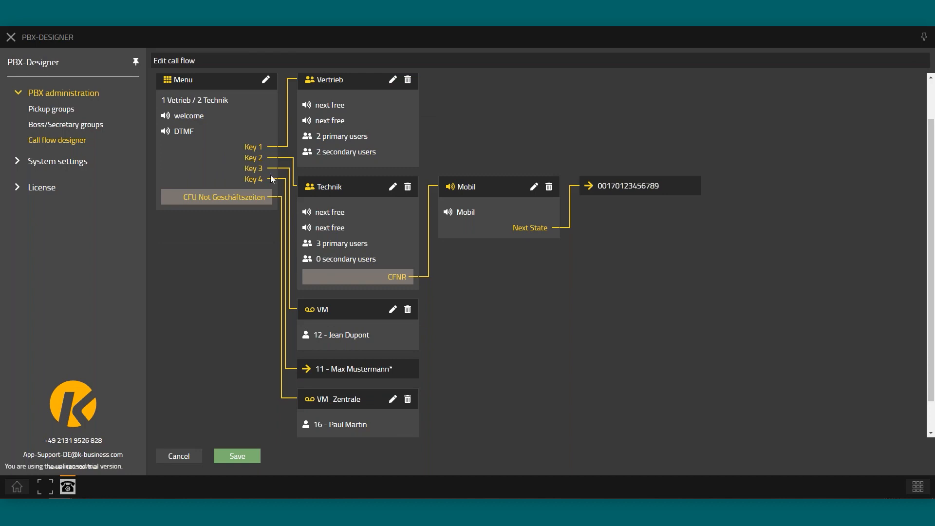
pyautogui.click(392, 309)
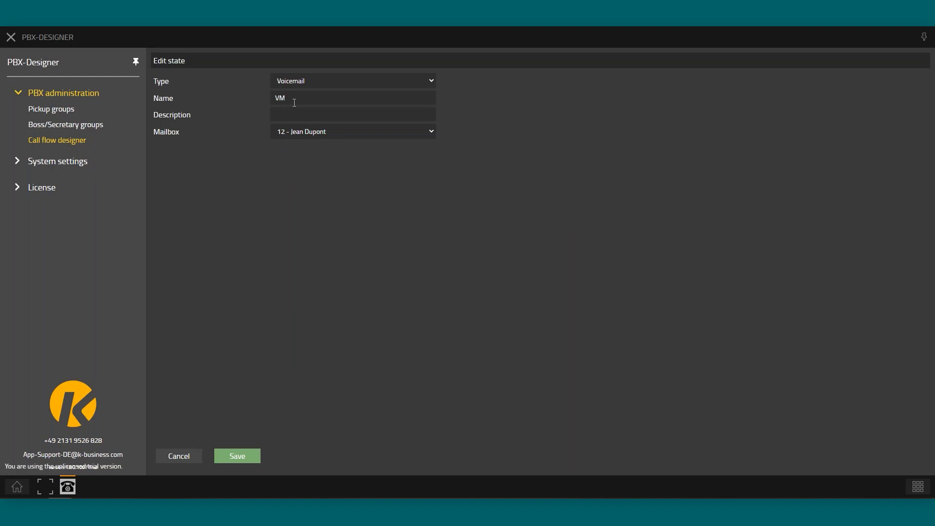
pyautogui.click(288, 134)
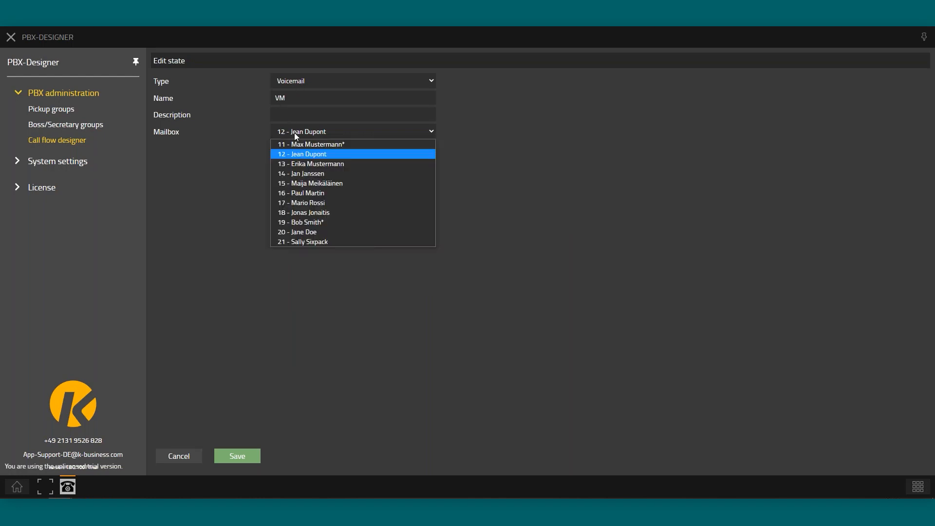
pyautogui.click(479, 181)
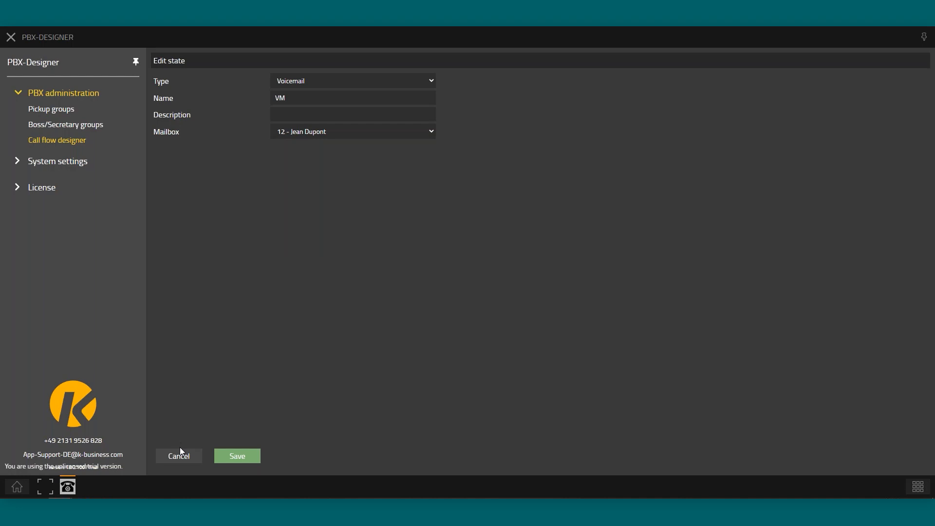
# Return to the diagram and review the CFU Not Geschäftszeiten forward to VM_Zentrale
pyautogui.click(236, 460)
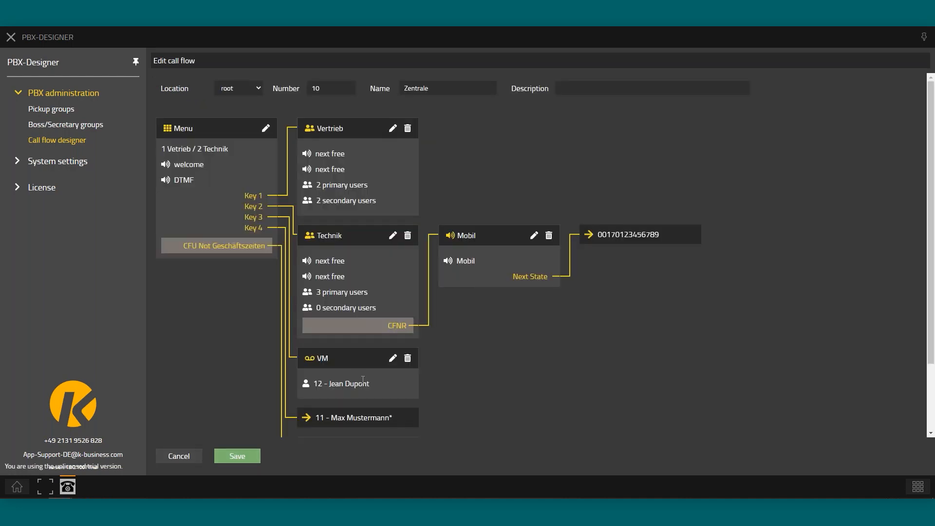
pyautogui.scroll(-2, 321, 381)
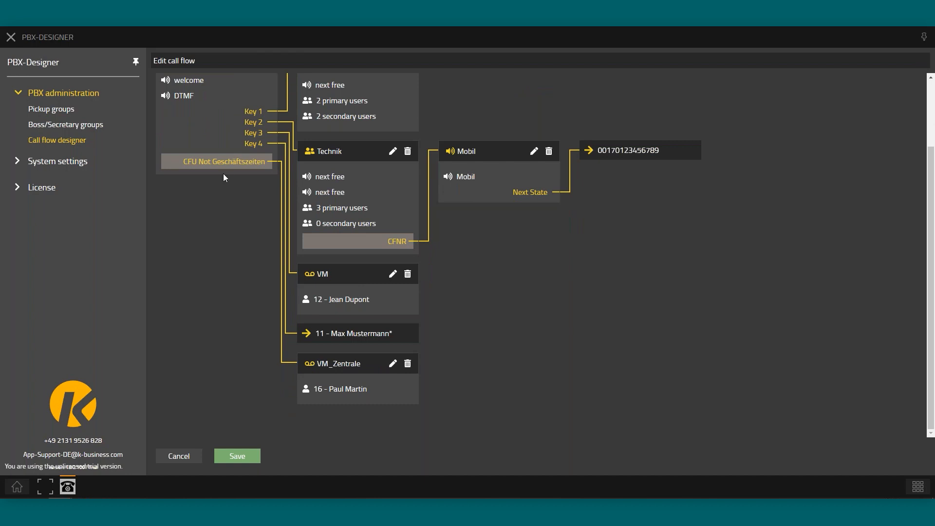
pyautogui.moveTo(183, 162); pyautogui.dragTo(237, 167)
pyautogui.scroll(1, 237, 167)
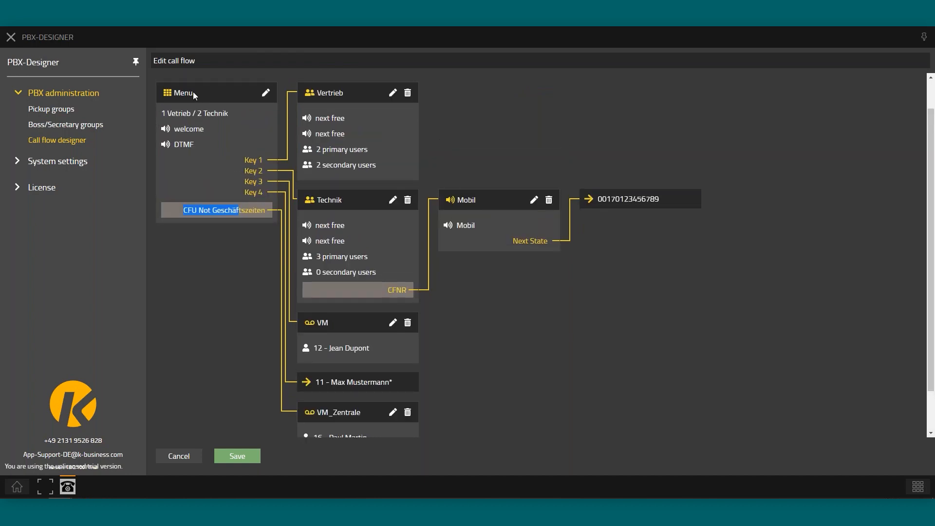
pyautogui.click(195, 211)
pyautogui.click(265, 93)
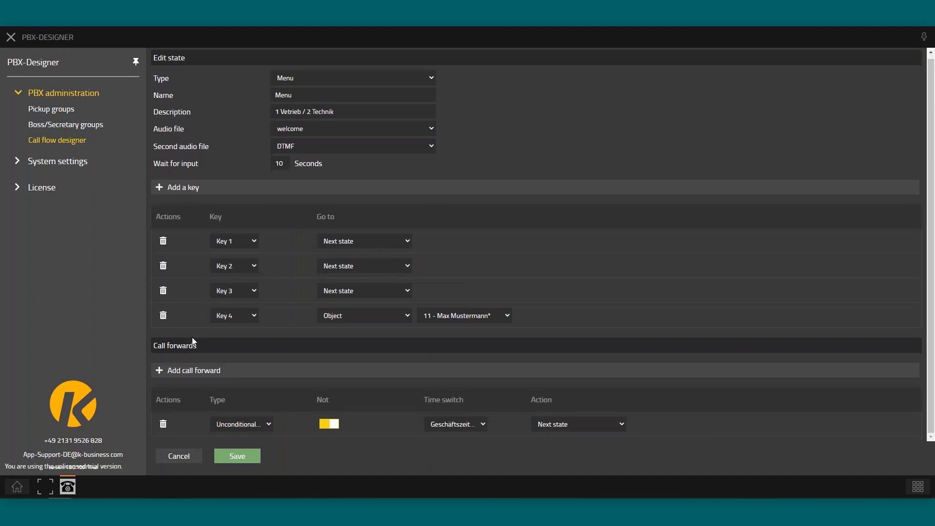
pyautogui.click(253, 426)
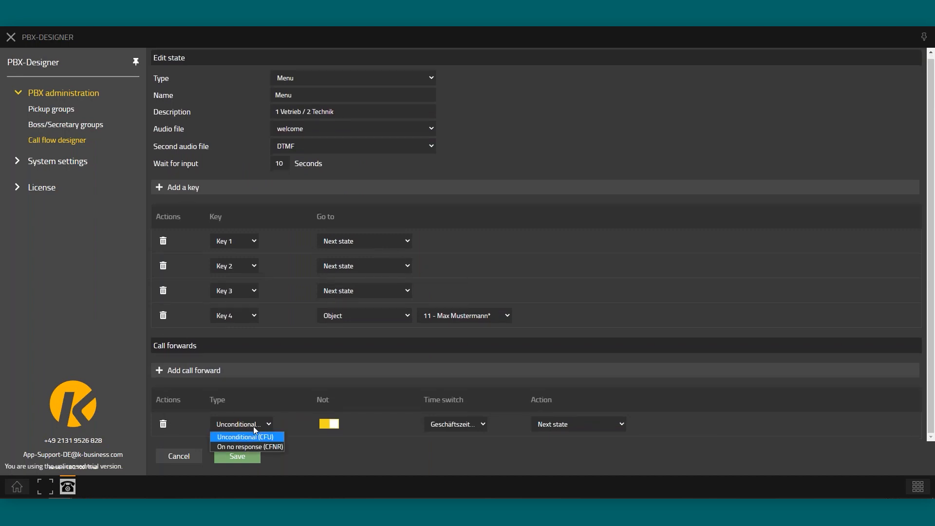
pyautogui.click(291, 413)
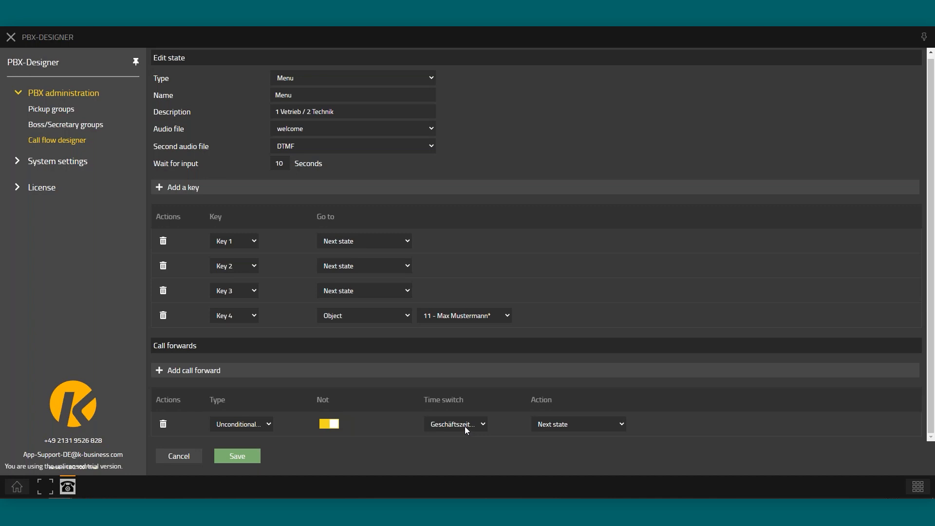
# Review the VM_Zentrale voicemail state without changes, then exit the Zentrale call flow editor
pyautogui.click(200, 460)
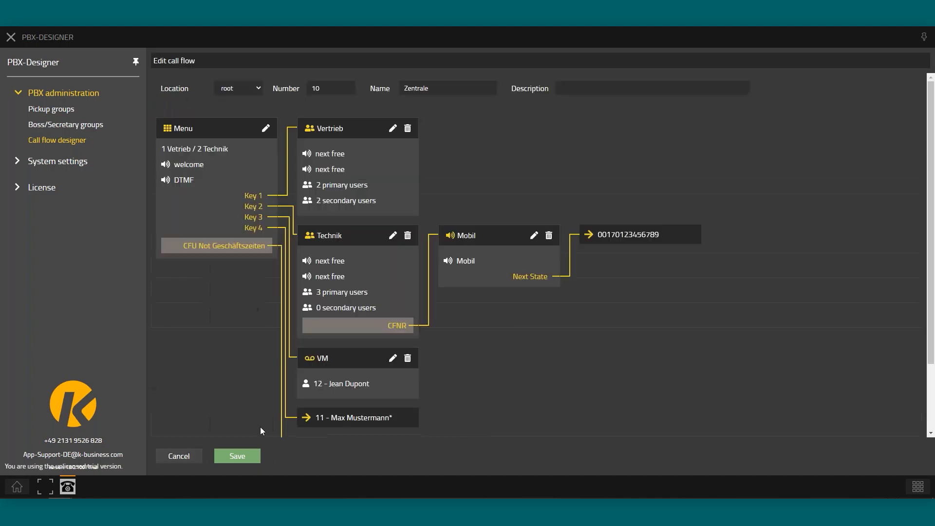
pyautogui.scroll(-2, 313, 319)
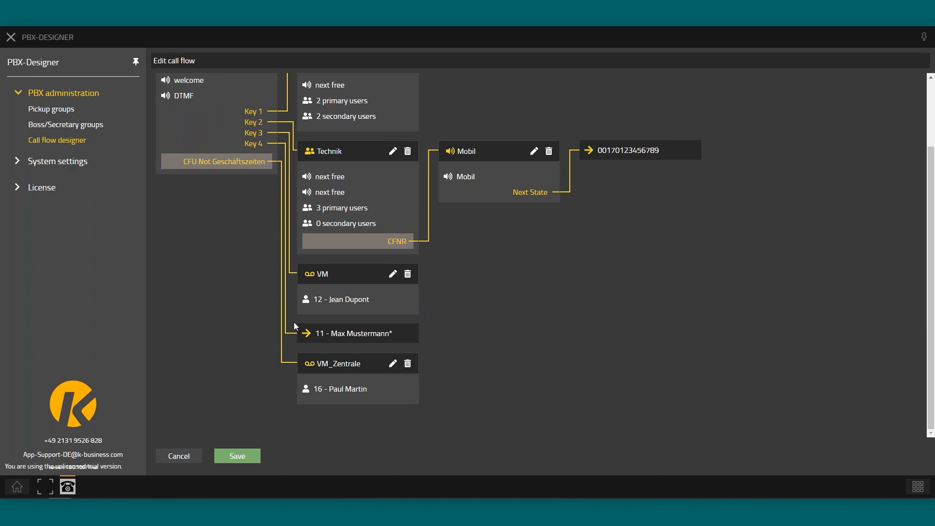
pyautogui.click(393, 363)
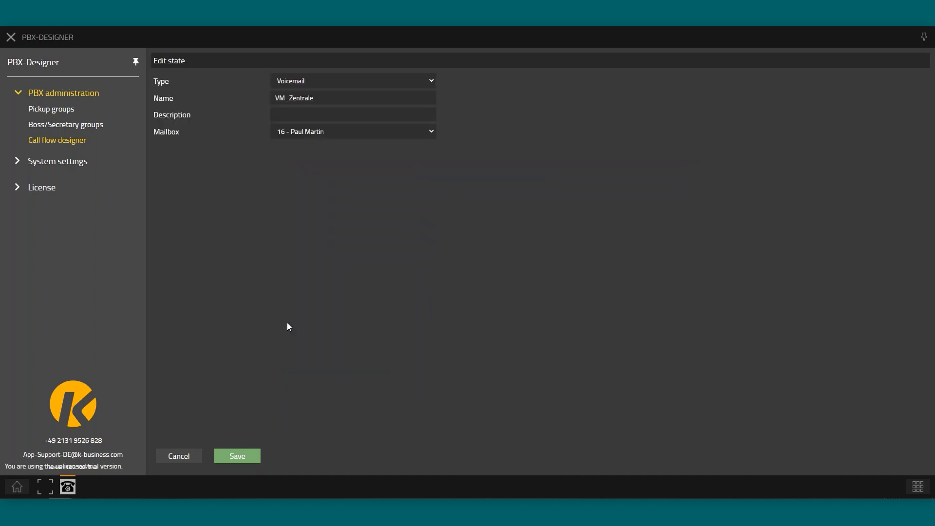
pyautogui.click(188, 459)
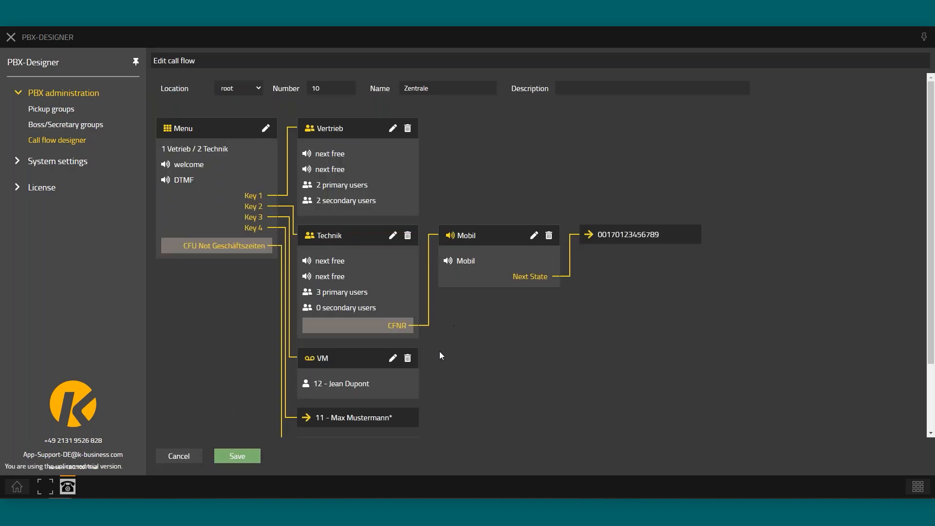
pyautogui.click(183, 457)
# Discard the Zentrale changes and open the Technik call flow (51) to inspect Menu_Technik
pyautogui.click(563, 272)
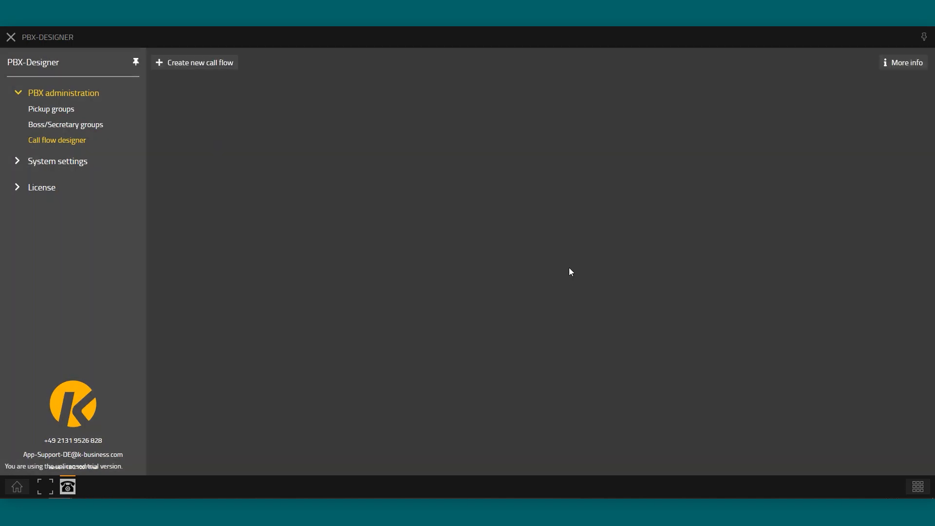
pyautogui.click(229, 166)
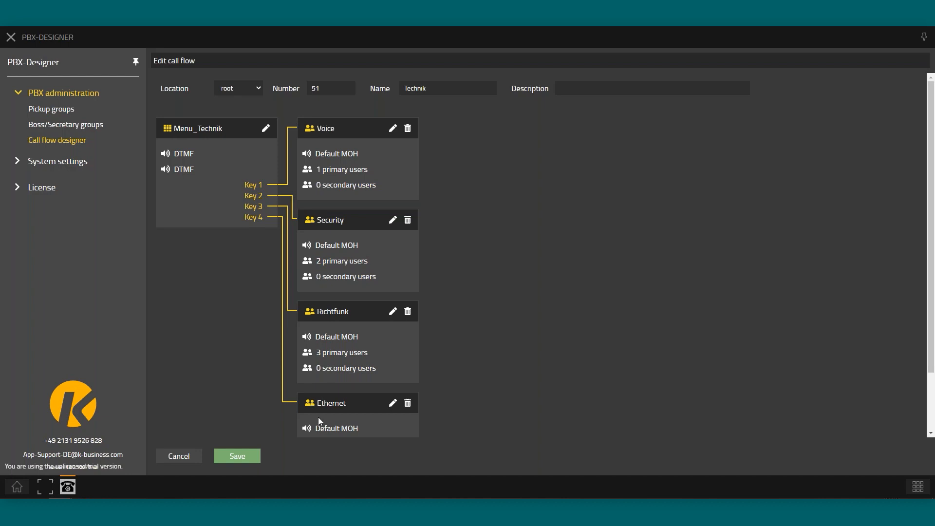
pyautogui.moveTo(356, 265)
pyautogui.moveTo(336, 168)
pyautogui.click(265, 129)
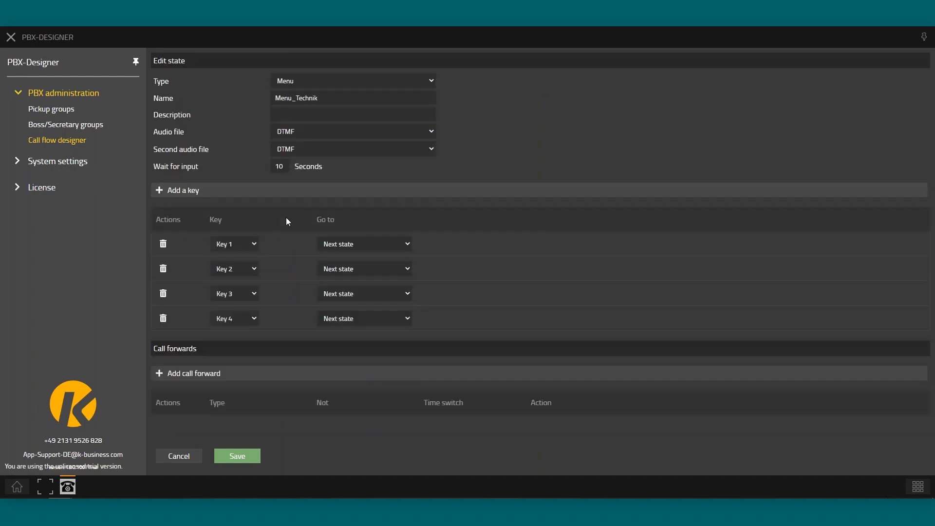
pyautogui.click(247, 321)
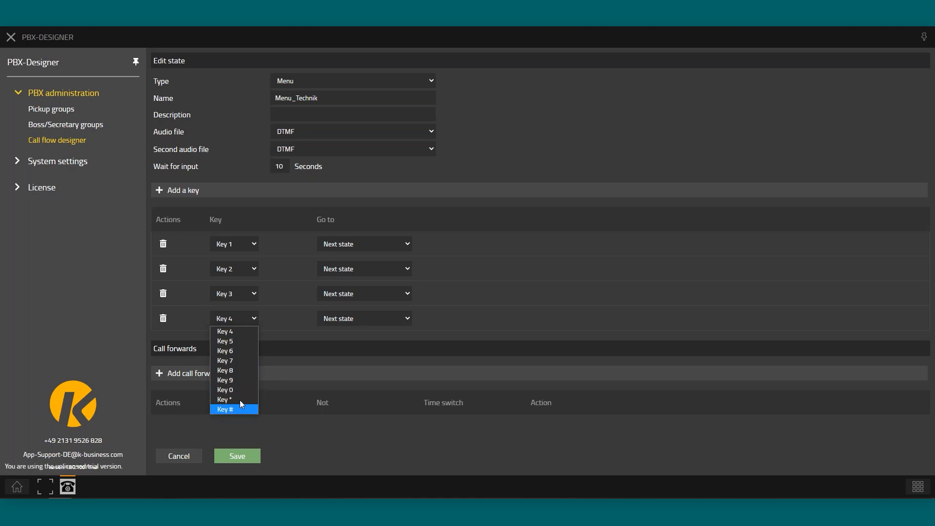
pyautogui.click(918, 388)
pyautogui.press('Escape')
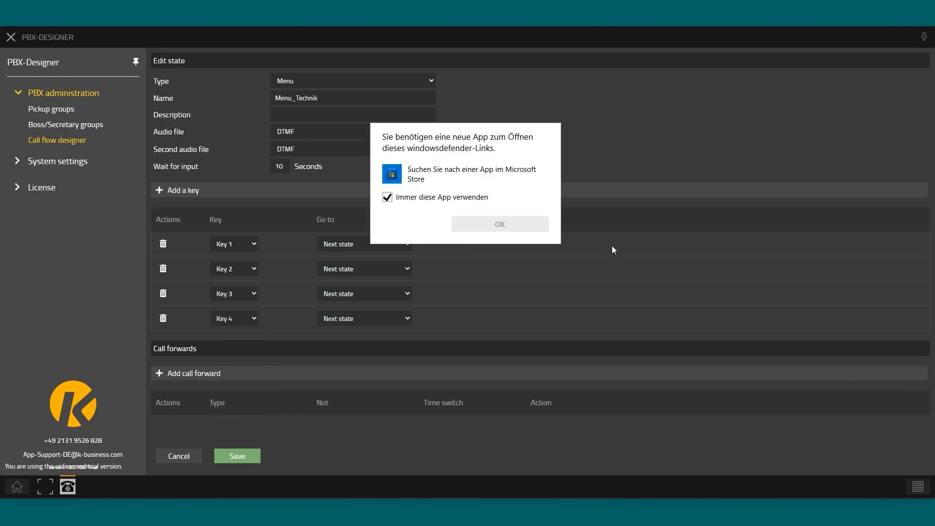
pyautogui.click(612, 187)
pyautogui.click(612, 188)
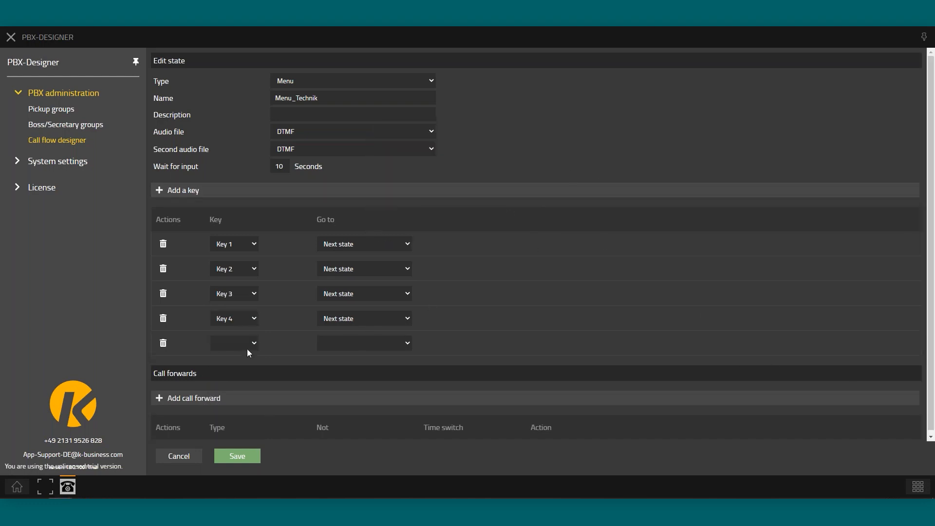
pyautogui.click(197, 460)
pyautogui.click(560, 273)
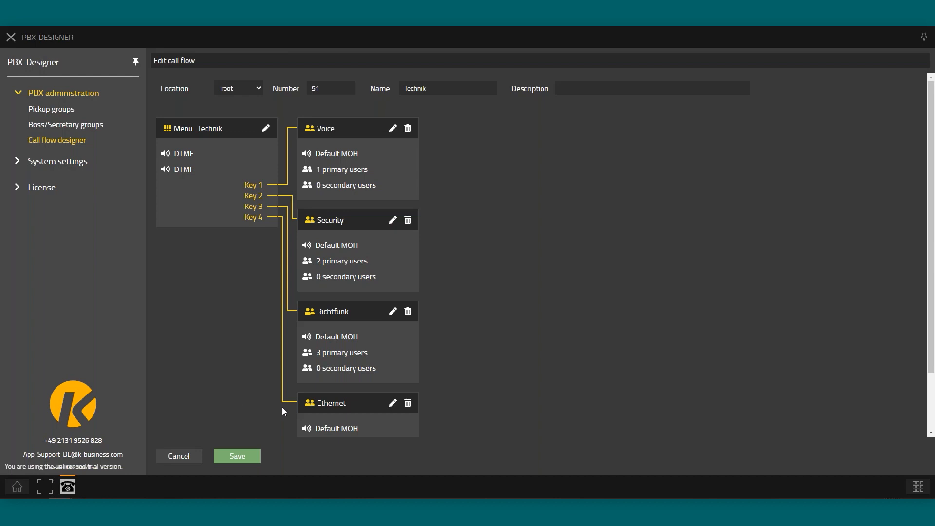
# Close the Technik editor, reopen and close the Zentrale call flow, then return to the myApps home screen
pyautogui.click(178, 456)
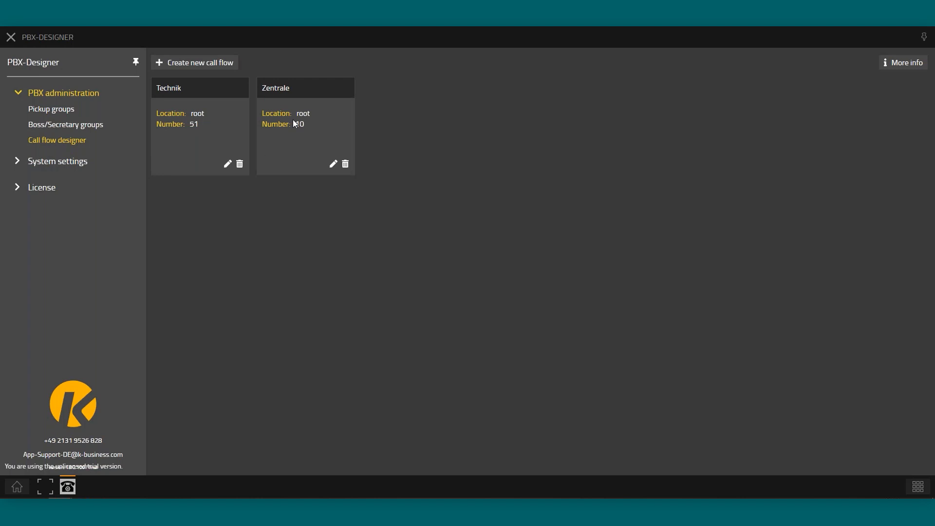
pyautogui.moveTo(294, 89); pyautogui.dragTo(261, 90)
pyautogui.click(334, 163)
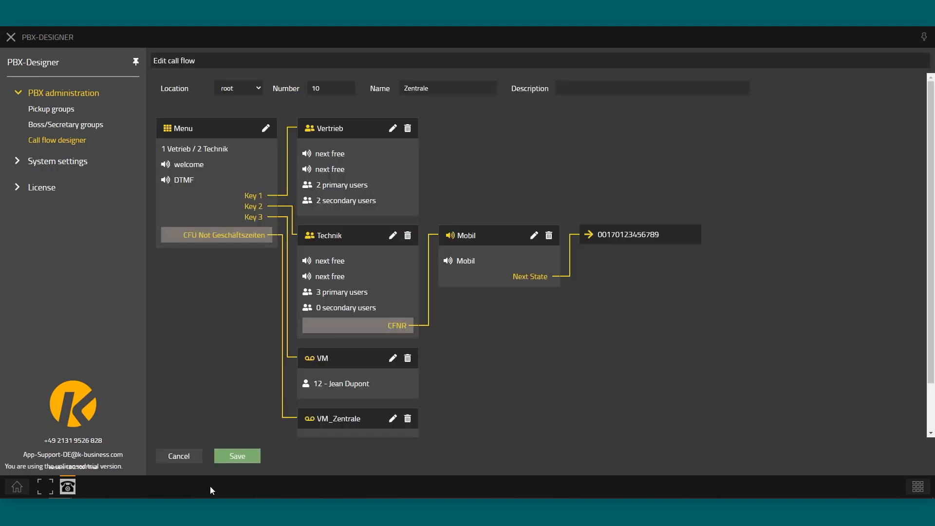
pyautogui.click(182, 455)
pyautogui.click(17, 487)
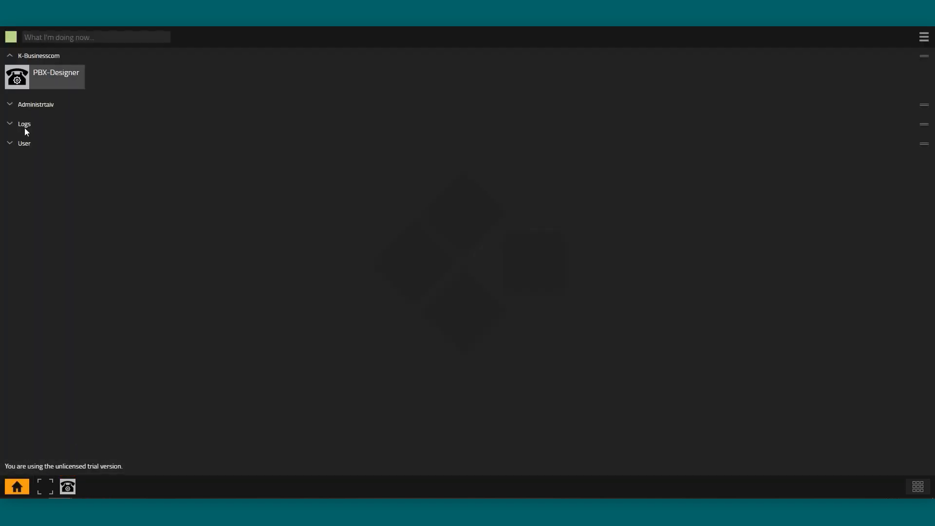
# In Devices, check the PBX Objects list for CF|Technik and CF|Zentrale, then return to PBX-Designer
pyautogui.click(10, 105)
pyautogui.click(205, 132)
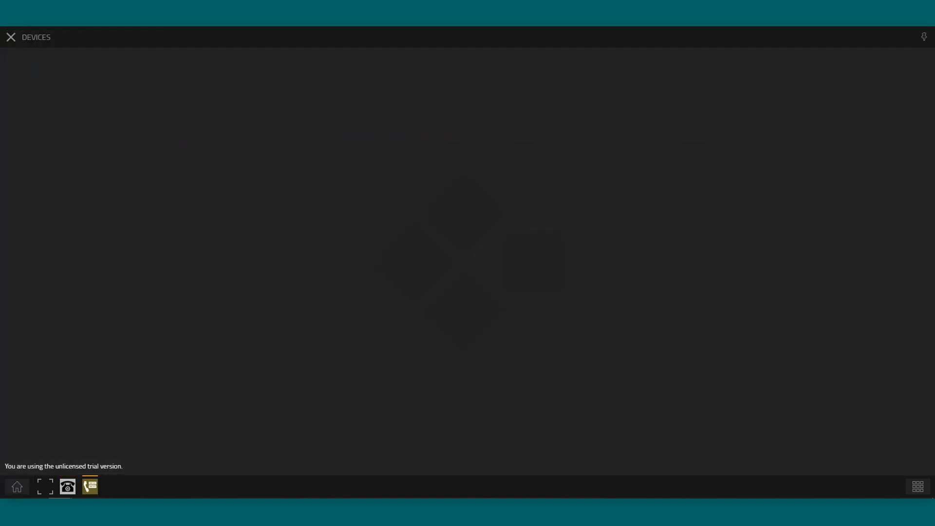
pyautogui.click(439, 109)
pyautogui.click(340, 124)
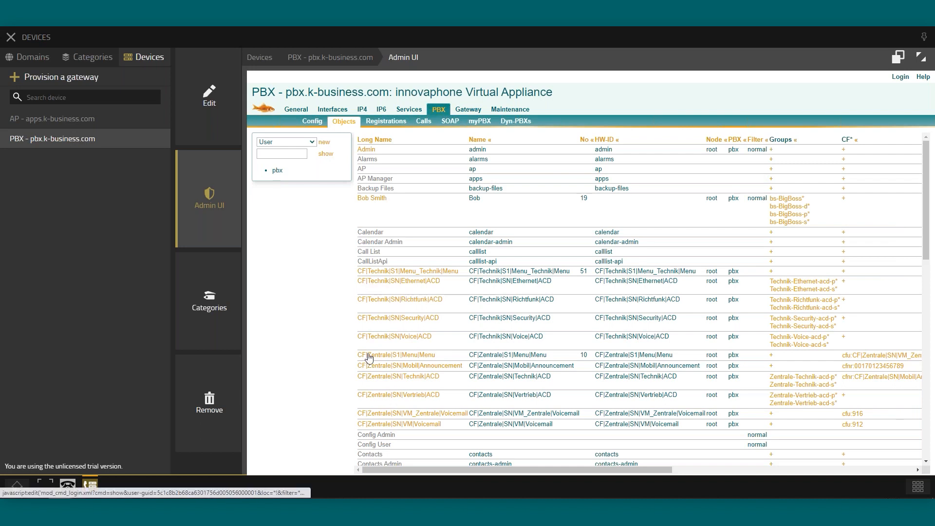
pyautogui.scroll(-1, 365, 340)
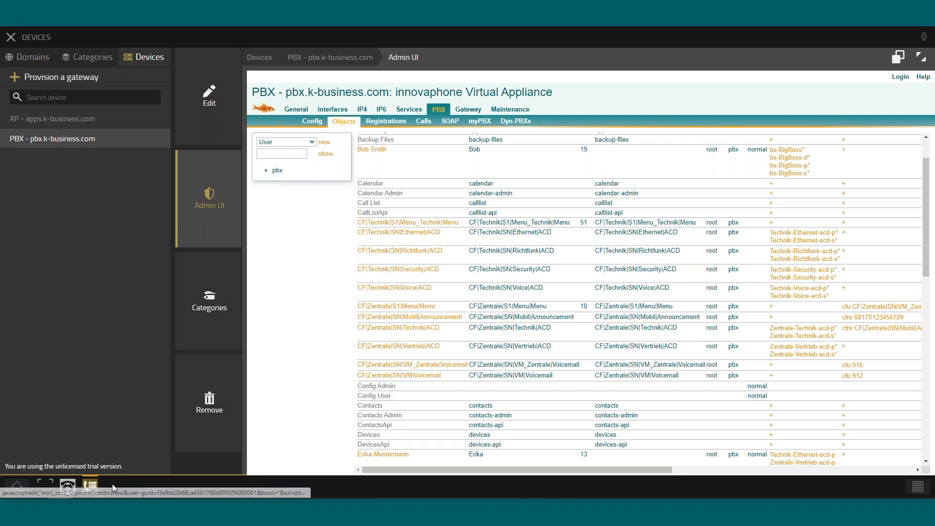
pyautogui.click(67, 487)
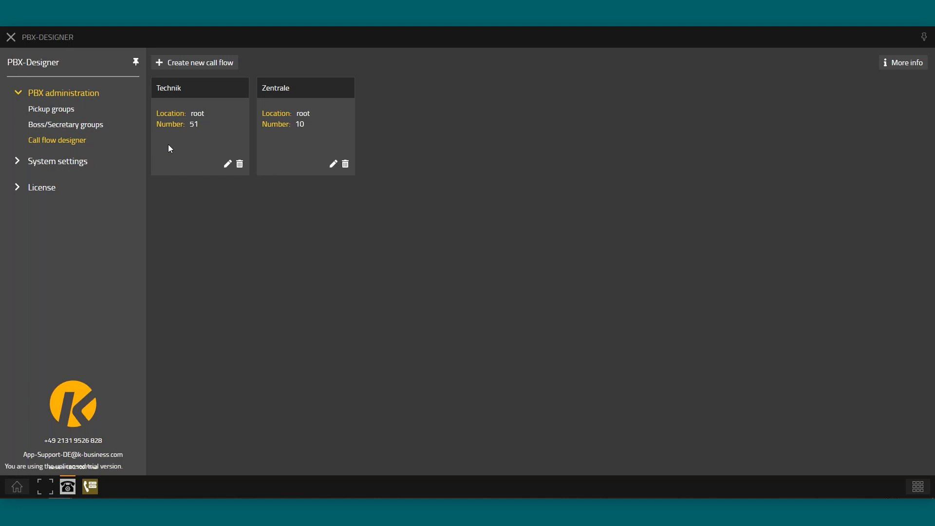
# Show the License information: valid 01/12/2022 to 01/12/2023, one app license for maximum 20 ports
pyautogui.click(36, 188)
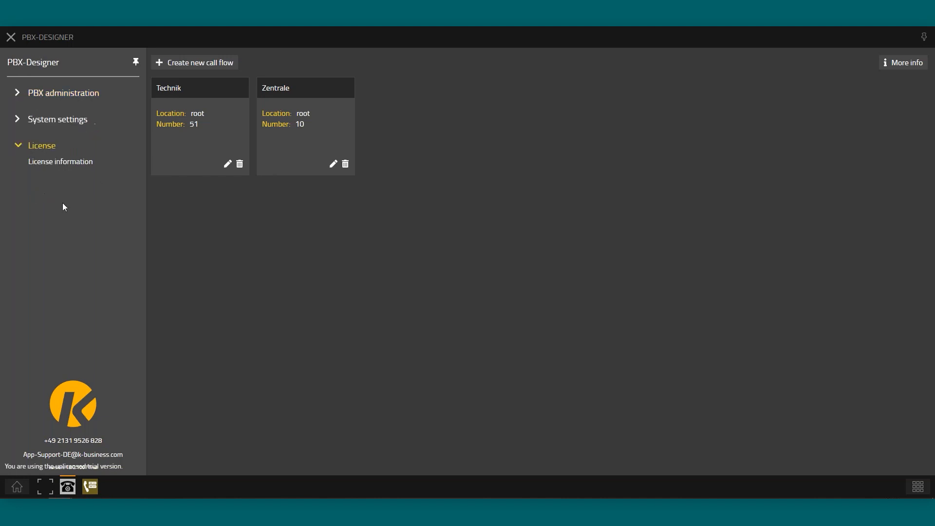
pyautogui.click(63, 161)
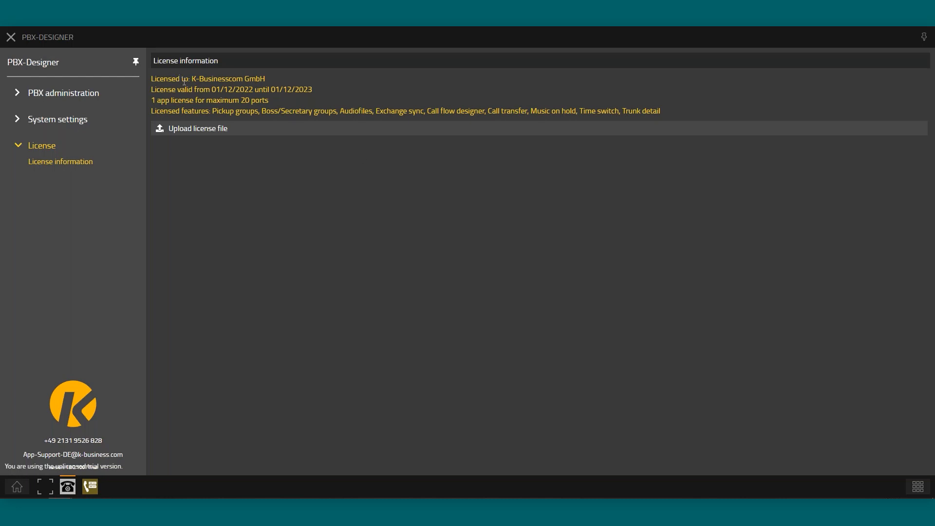
pyautogui.moveTo(208, 79); pyautogui.dragTo(270, 80)
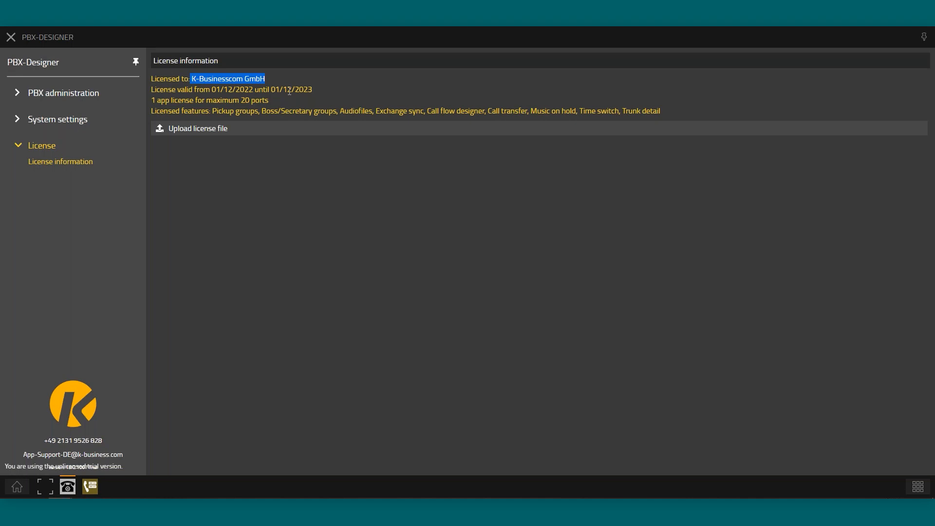
pyautogui.moveTo(317, 89); pyautogui.dragTo(211, 89)
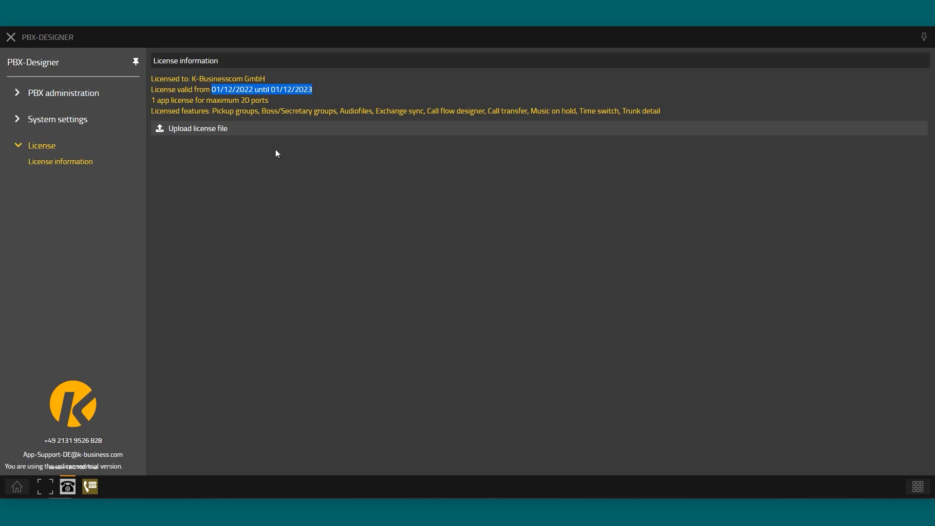
pyautogui.moveTo(151, 100); pyautogui.dragTo(203, 95)
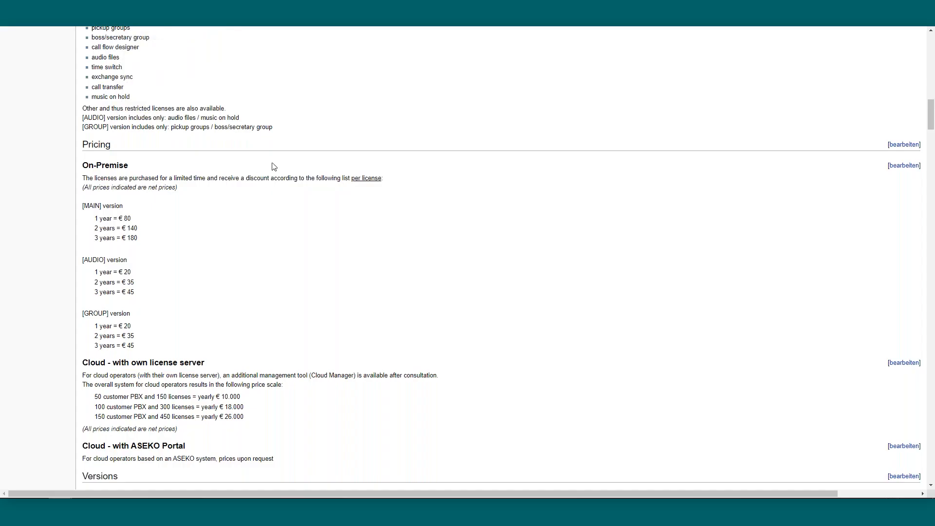
# Scroll the PBX-Designer wiki article to the Licensing section and highlight its heading
pyautogui.scroll(5, 423, 195)
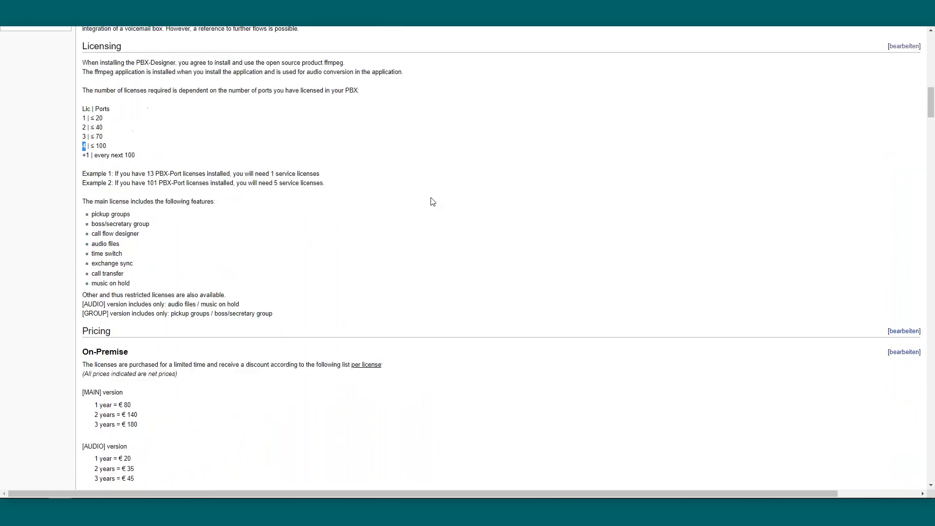
pyautogui.scroll(2, 433, 202)
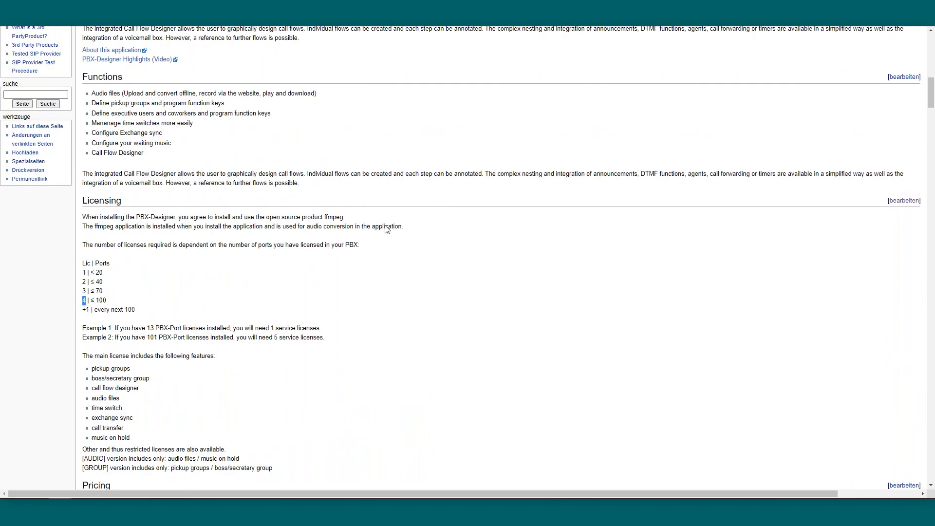
pyautogui.scroll(15, 413, 232)
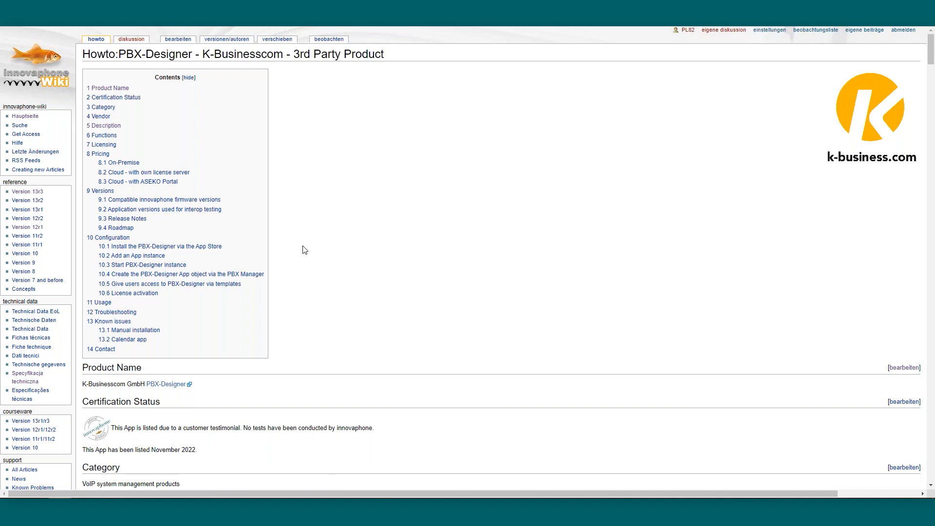
pyautogui.scroll(-5, 302, 249)
pyautogui.scroll(-3, 303, 241)
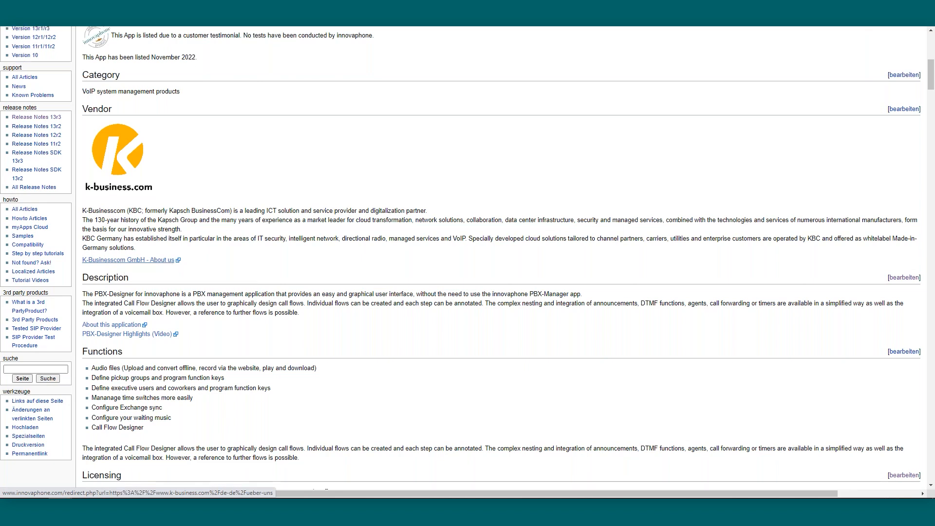
pyautogui.scroll(-2, 127, 261)
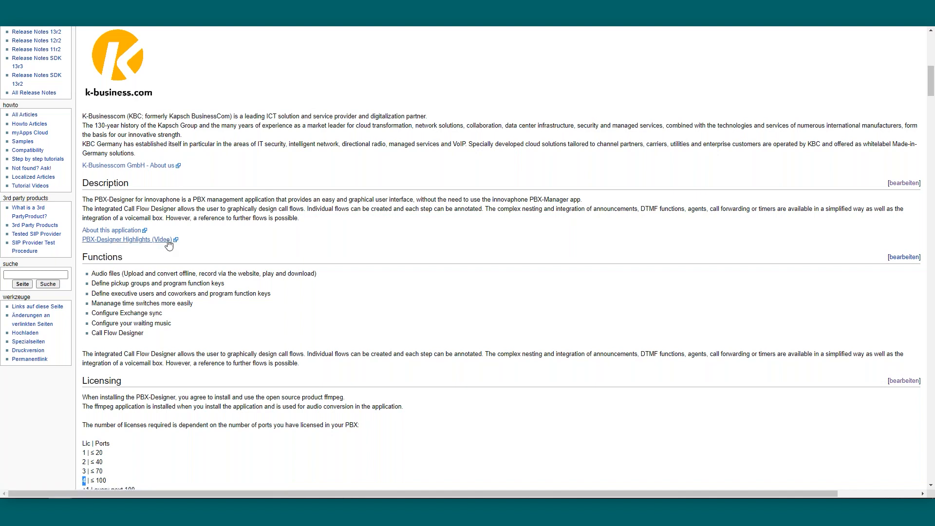
pyautogui.scroll(-3, 127, 244)
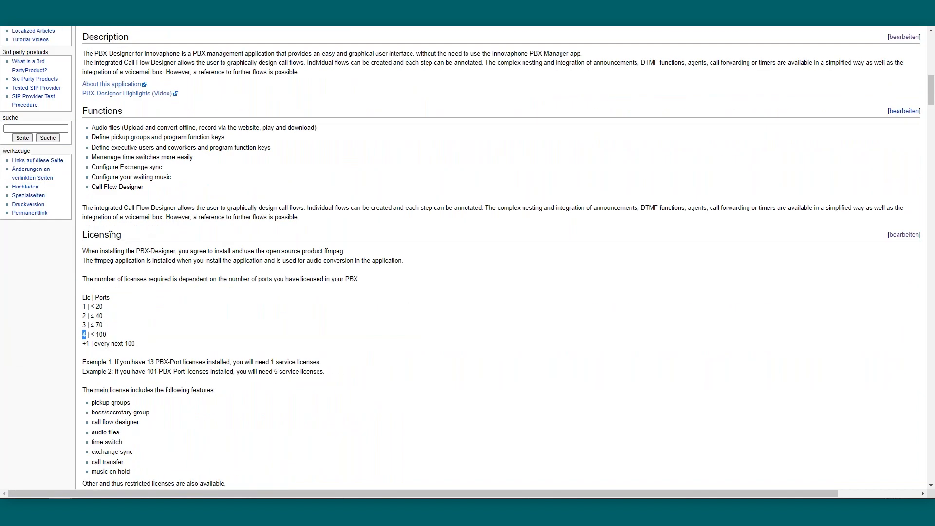
pyautogui.moveTo(87, 234); pyautogui.dragTo(121, 234)
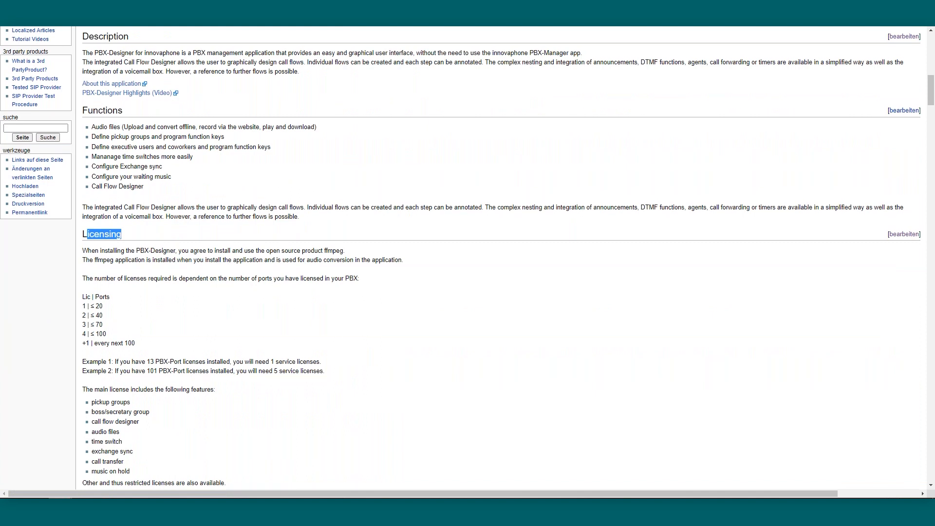
# Highlight the [AUDIO] and [GROUP] restricted versions, pickup groups, and the main license sentence
pyautogui.scroll(-1, 207, 280)
pyautogui.scroll(-1, 235, 307)
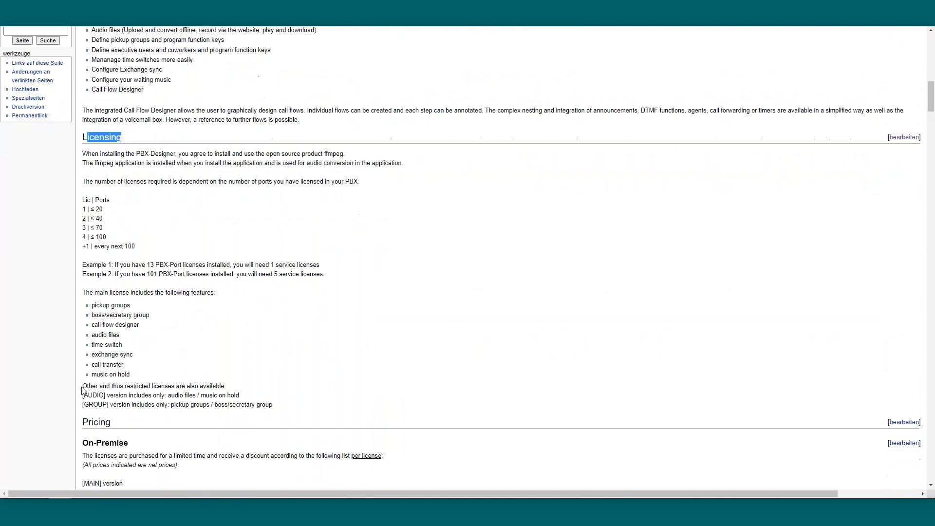
pyautogui.moveTo(82, 395)
pyautogui.mouseDown()
pyautogui.moveTo(109, 404)
pyautogui.moveTo(82, 395)
pyautogui.mouseUp()
pyautogui.click(110, 404)
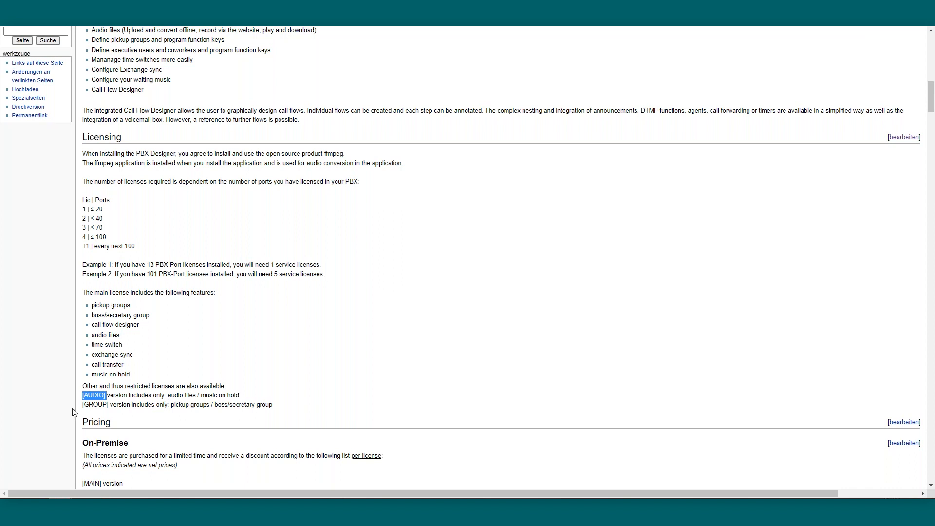
pyautogui.moveTo(83, 404); pyautogui.dragTo(108, 406)
pyautogui.moveTo(170, 406); pyautogui.dragTo(209, 413)
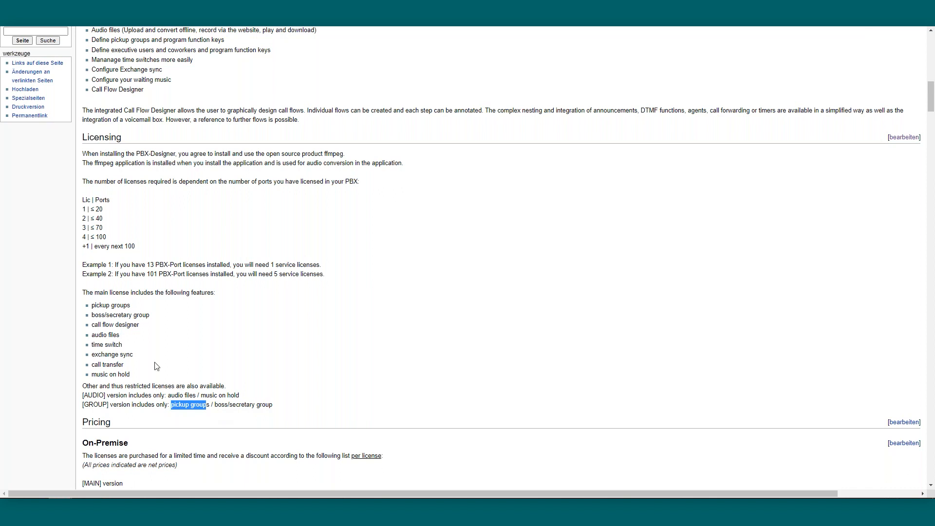
pyautogui.moveTo(83, 293); pyautogui.dragTo(111, 293)
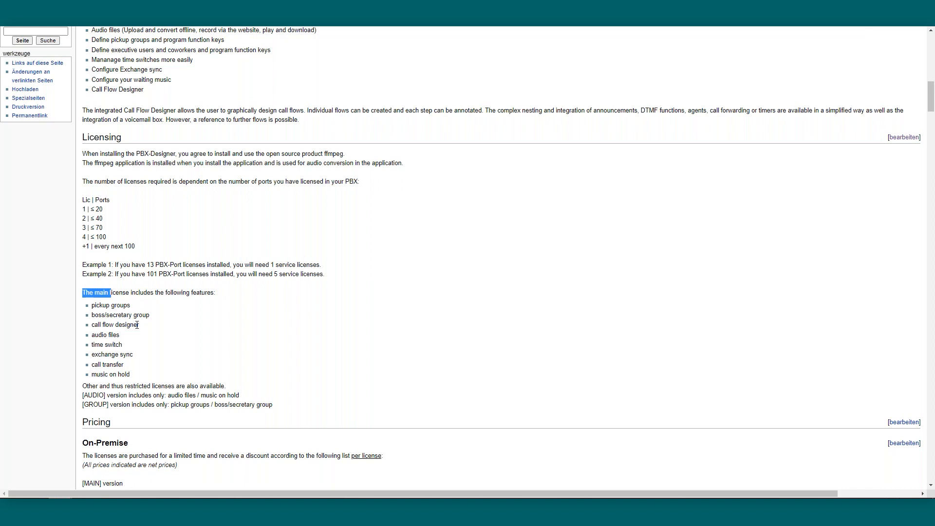
pyautogui.moveTo(83, 200); pyautogui.dragTo(180, 252)
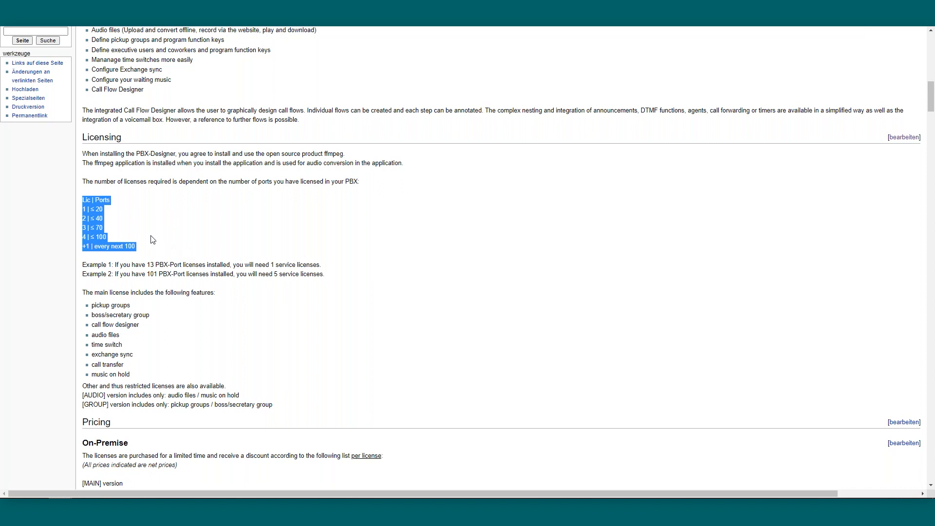
pyautogui.click(92, 209)
pyautogui.moveTo(107, 210); pyautogui.dragTo(78, 213)
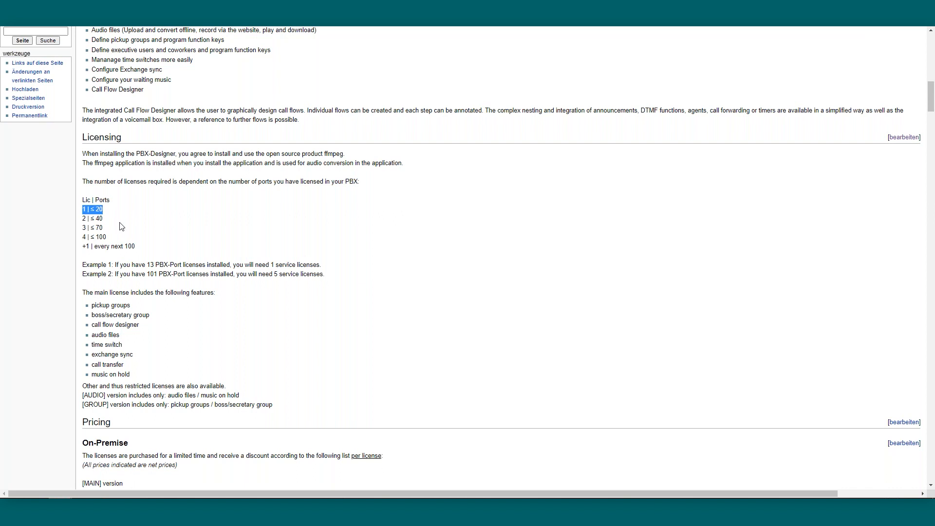
pyautogui.moveTo(108, 237); pyautogui.dragTo(83, 237)
pyautogui.moveTo(83, 246); pyautogui.dragTo(89, 246)
pyautogui.moveTo(115, 425); pyautogui.dragTo(81, 426)
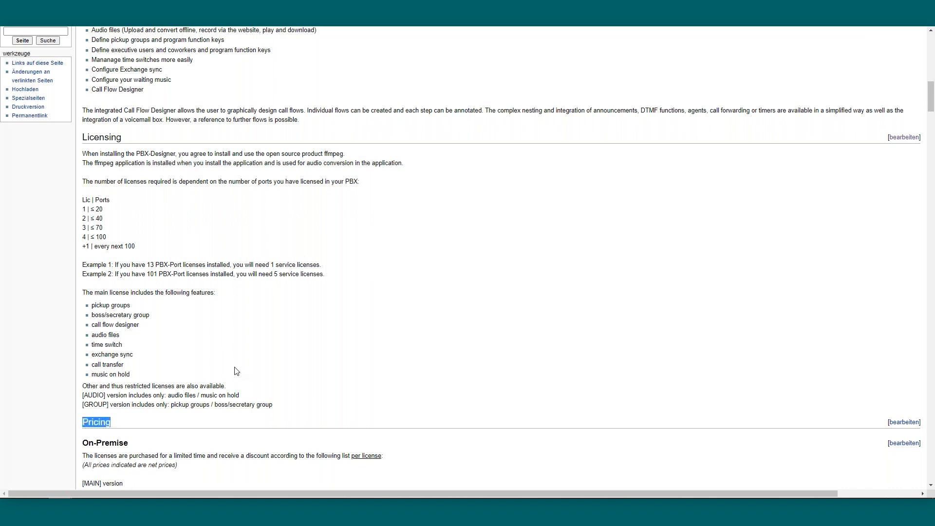
# Scroll to Pricing and review On-Premise prices for MAIN, AUDIO and GROUP over 1–3 years
pyautogui.scroll(-1, 237, 371)
pyautogui.scroll(-2, 237, 371)
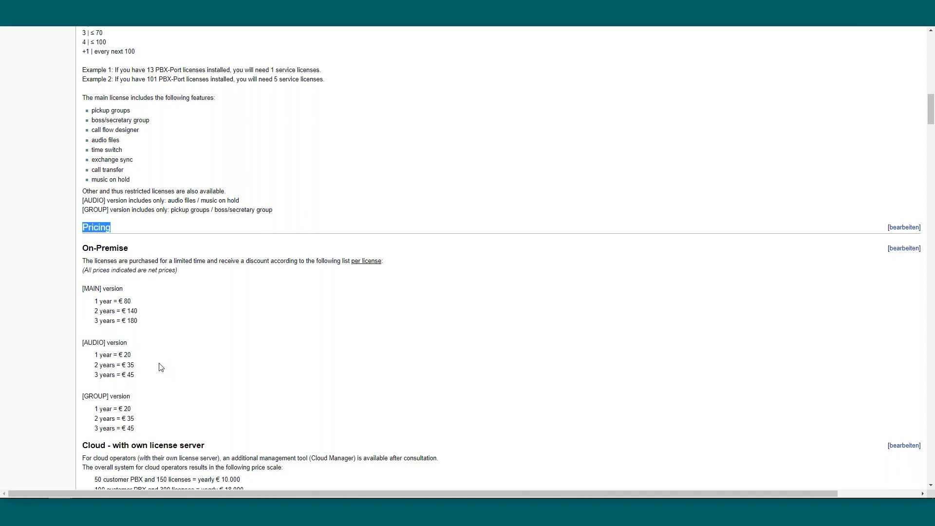
pyautogui.scroll(-1, 160, 367)
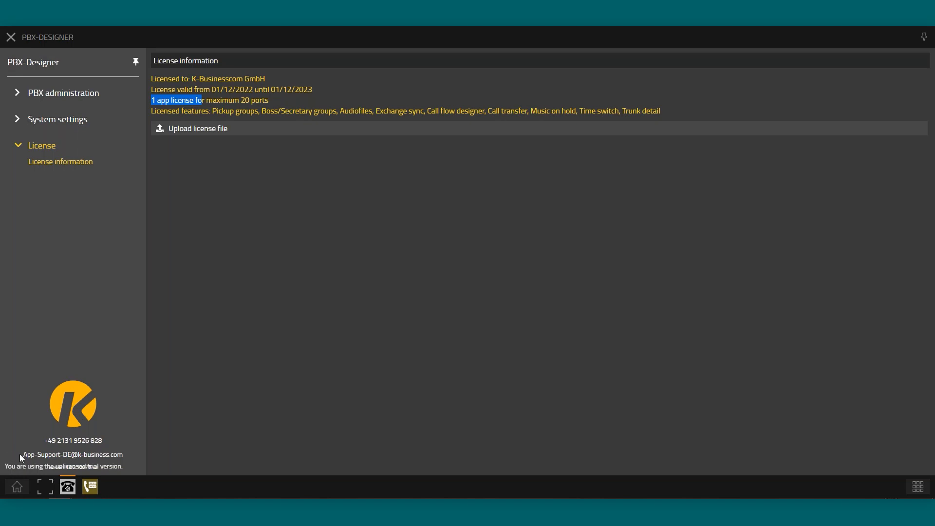
pyautogui.moveTo(22, 455); pyautogui.dragTo(118, 452)
pyautogui.click(126, 454)
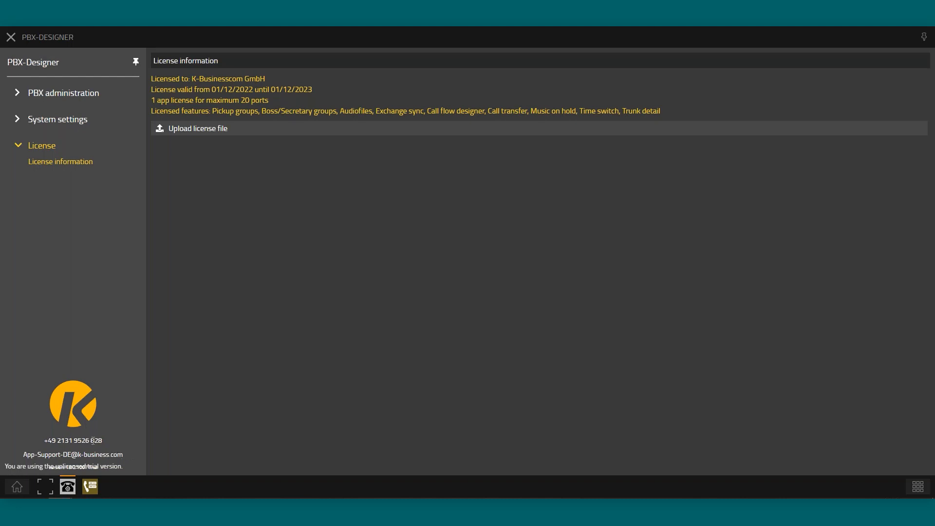
pyautogui.moveTo(106, 441); pyautogui.dragTo(73, 441)
pyautogui.click(112, 442)
# Open the Call flow designer, start a new call flow and cancel it, leaving Technik and Zentrale
pyautogui.click(57, 93)
pyautogui.click(56, 141)
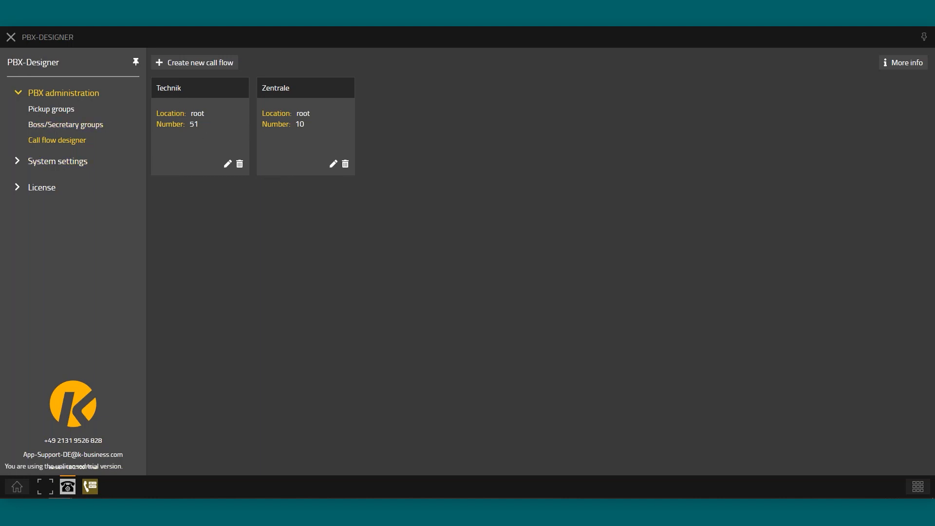
pyautogui.click(203, 65)
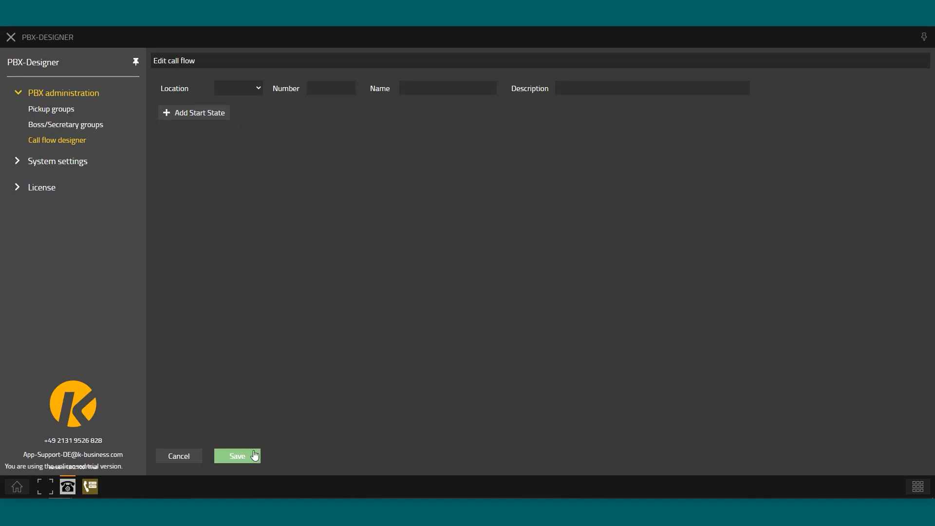
pyautogui.click(175, 456)
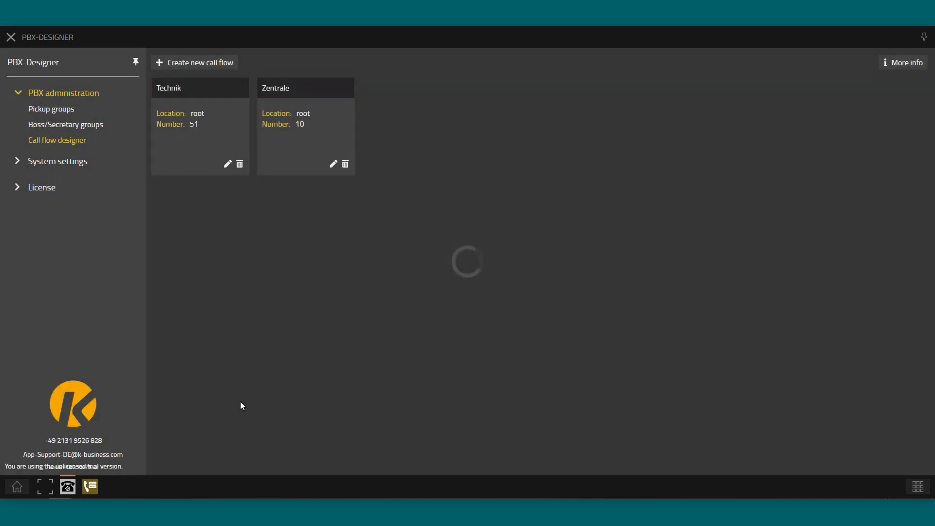